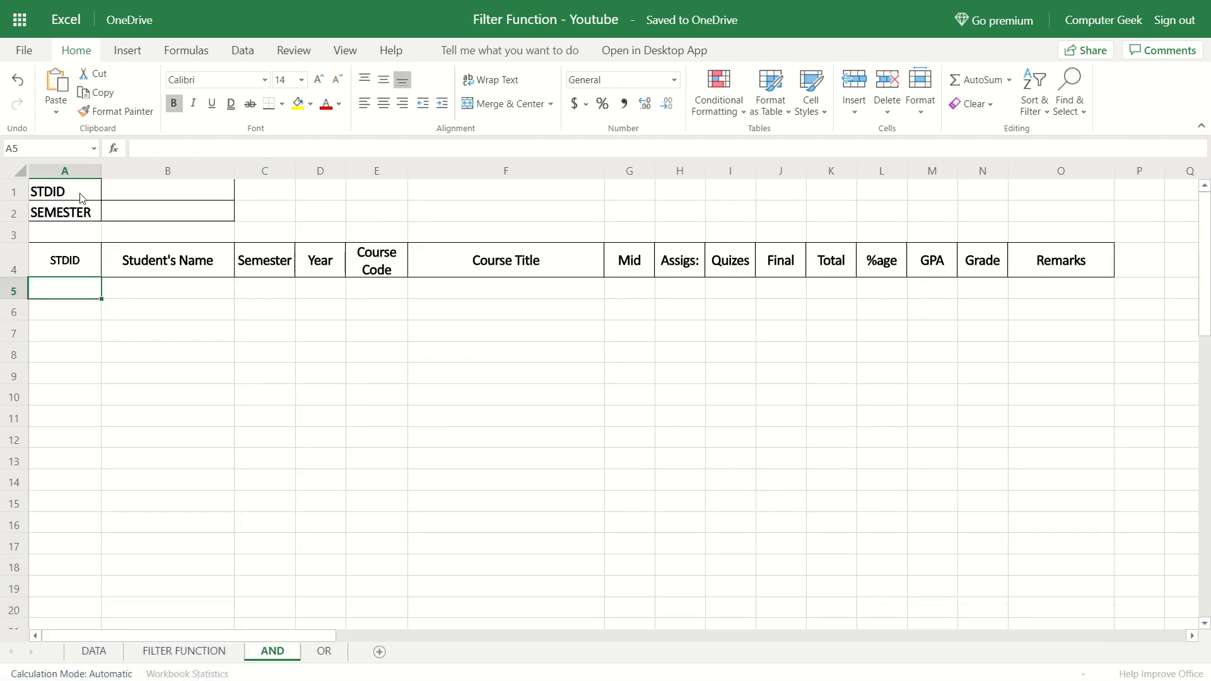
Review the AND sheet's criteria cells and the DATA sheet's records
{"action": "left_click", "coordinate": [82, 197]}
{"action": "left_click", "coordinate": [83, 214]}
{"action": "left_click", "coordinate": [141, 199]}
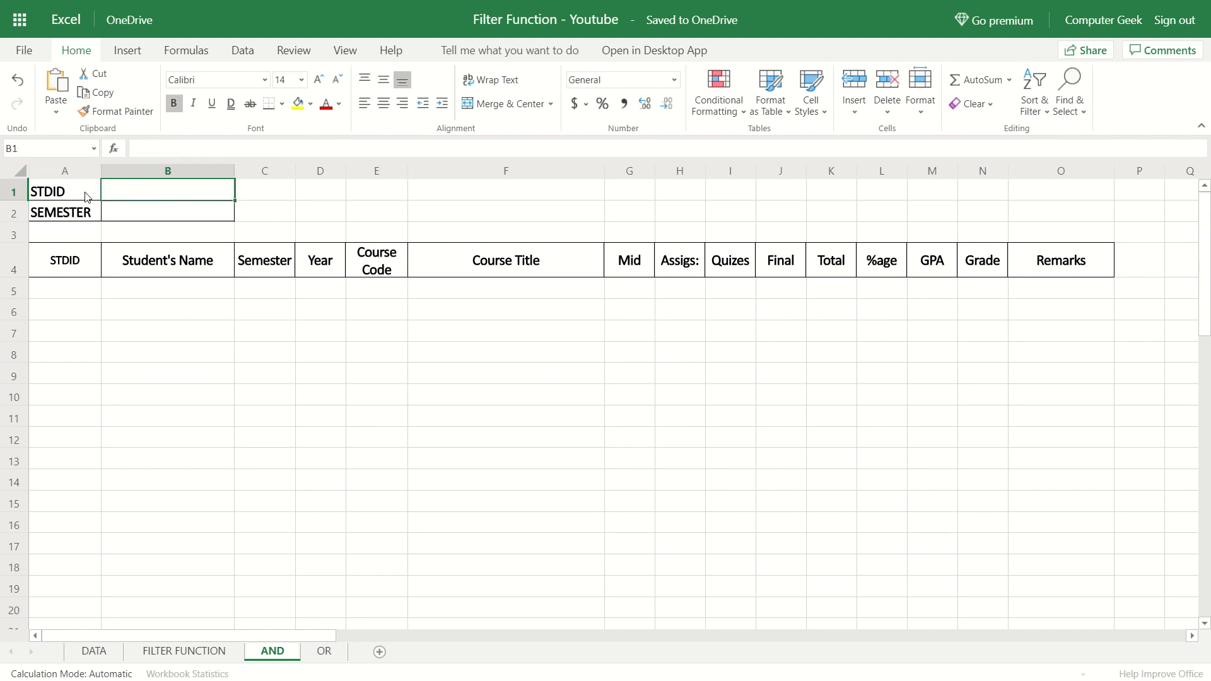
{"action": "left_click", "coordinate": [145, 211]}
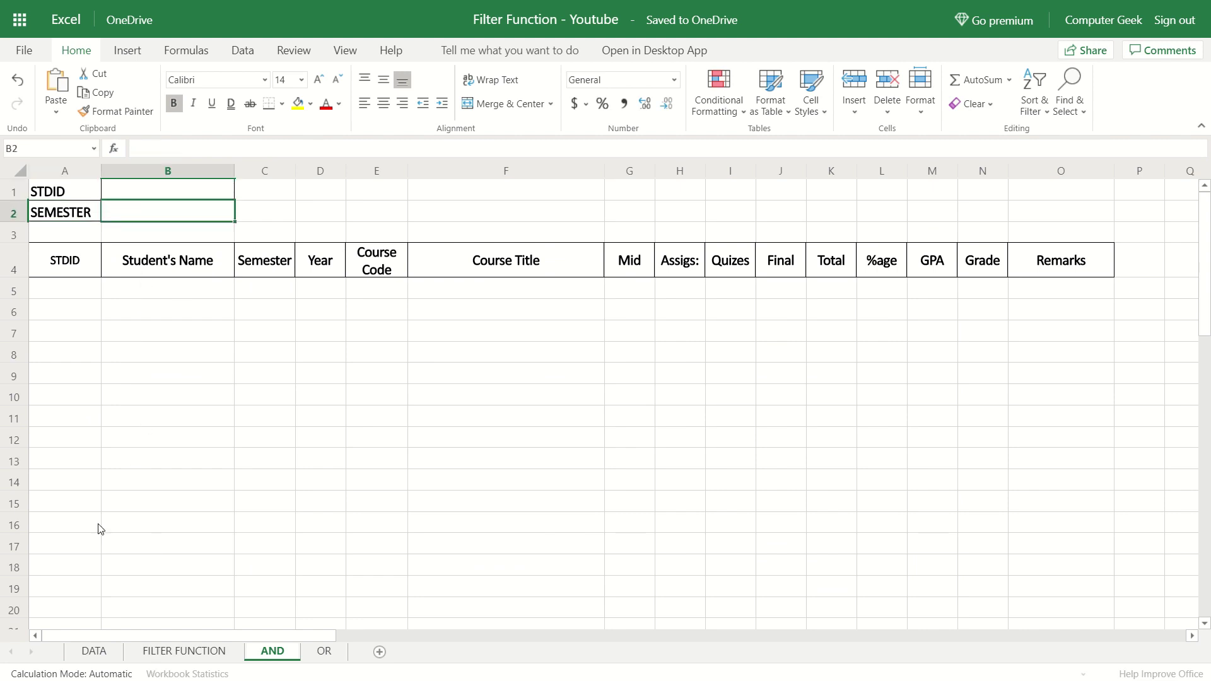
{"action": "left_click", "coordinate": [93, 650]}
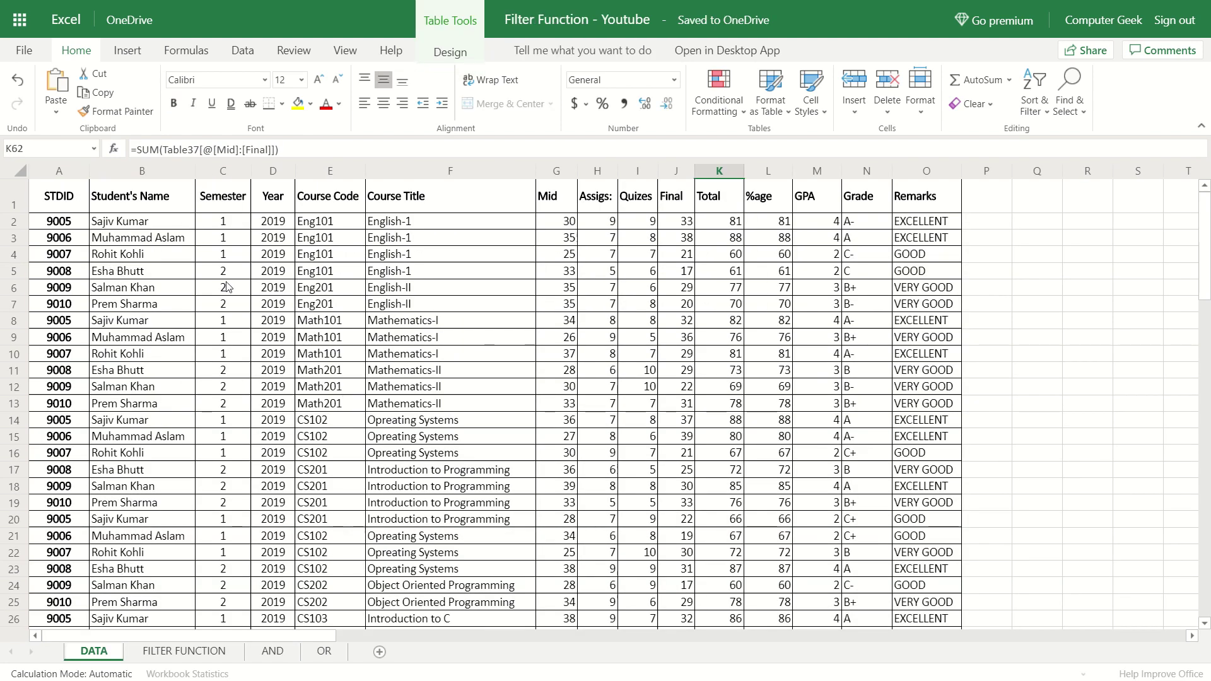
{"action": "left_click", "coordinate": [270, 651]}
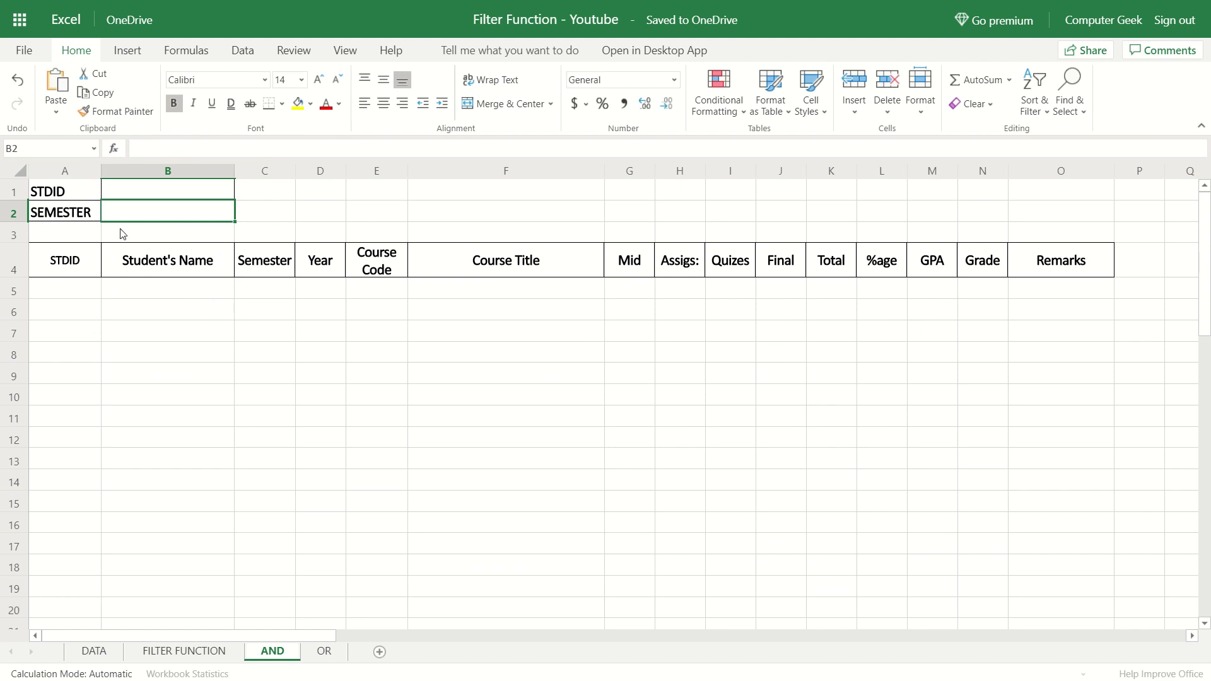
Enter STDID 9005 in B1 and semester 1 in B2
{"action": "left_click", "coordinate": [188, 193]}
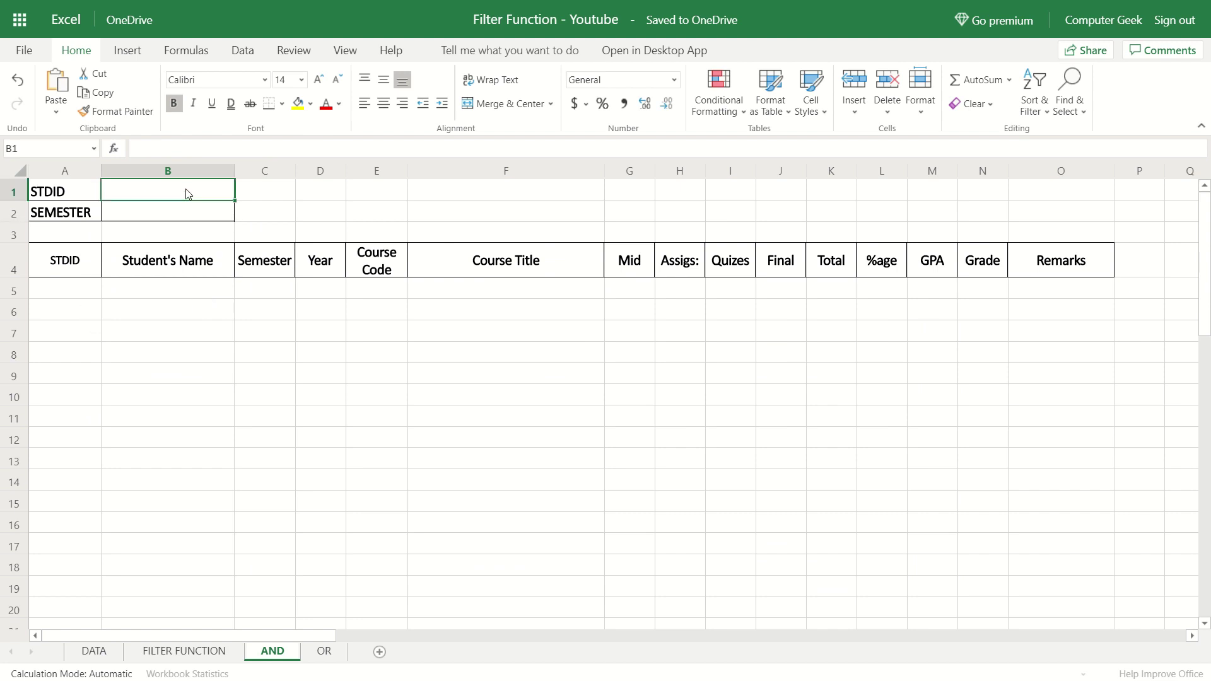
{"action": "type", "text": "5"}
{"action": "key", "text": "BackSpace"}
{"action": "type", "text": "9005"}
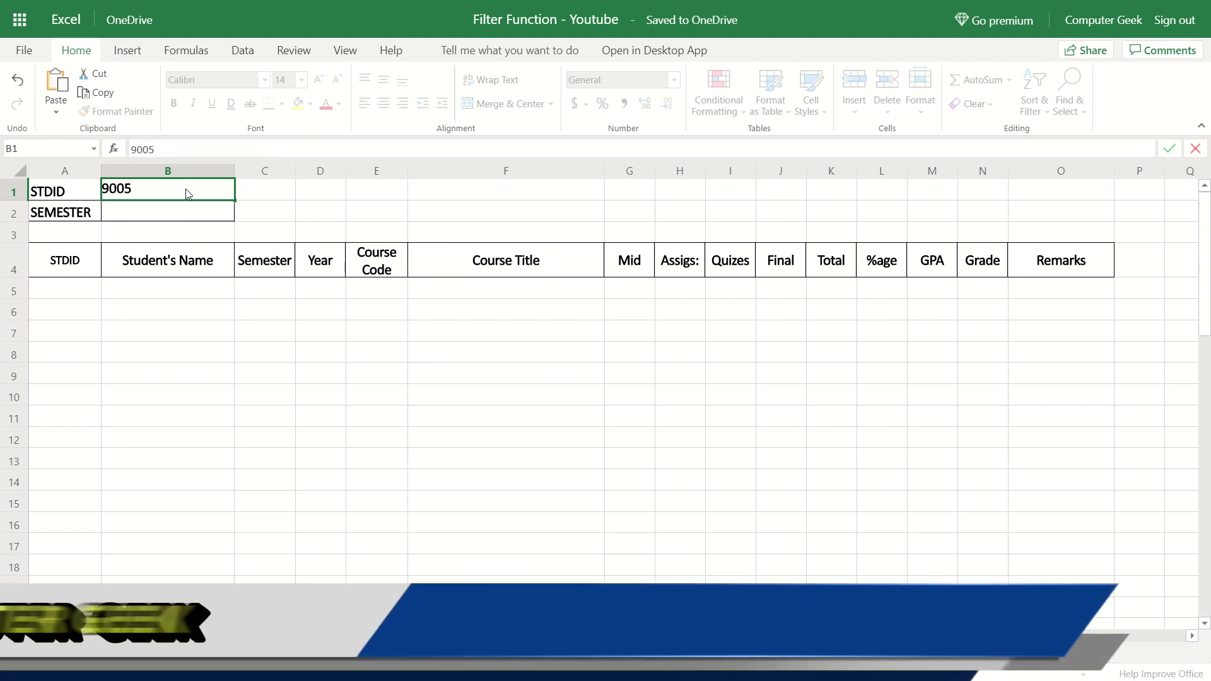
{"action": "key", "text": "Return"}
{"action": "type", "text": "1"}
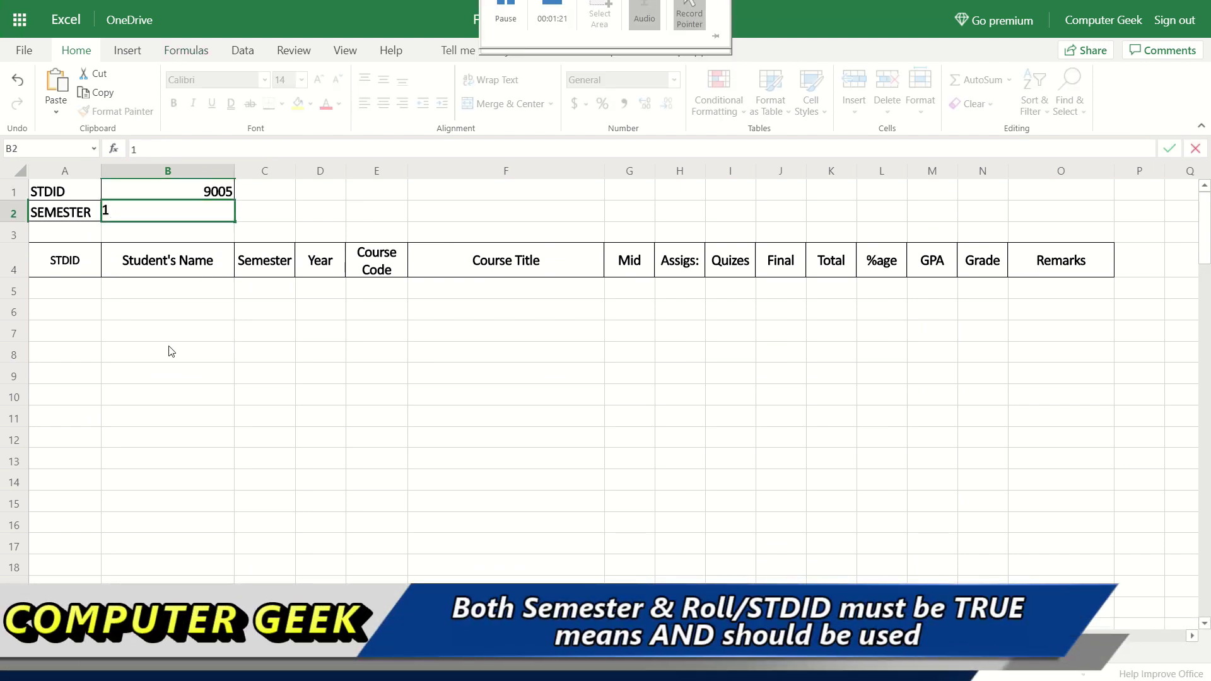
{"action": "left_click", "coordinate": [170, 352]}
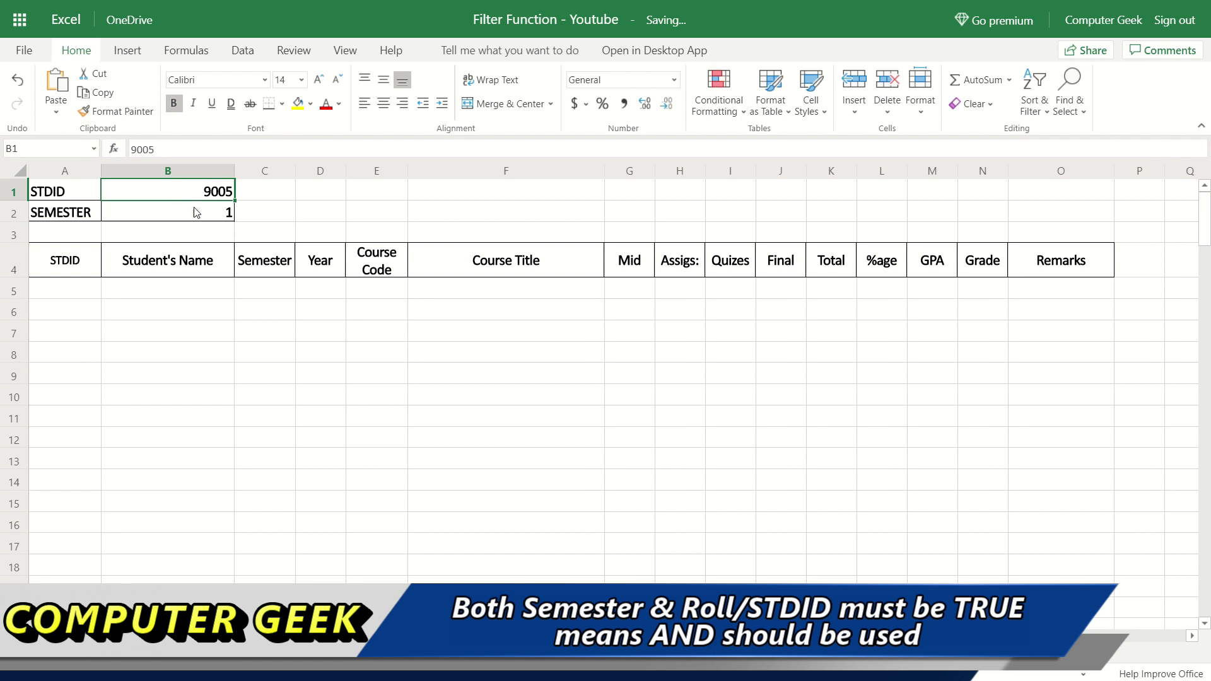
{"action": "left_click", "coordinate": [222, 216]}
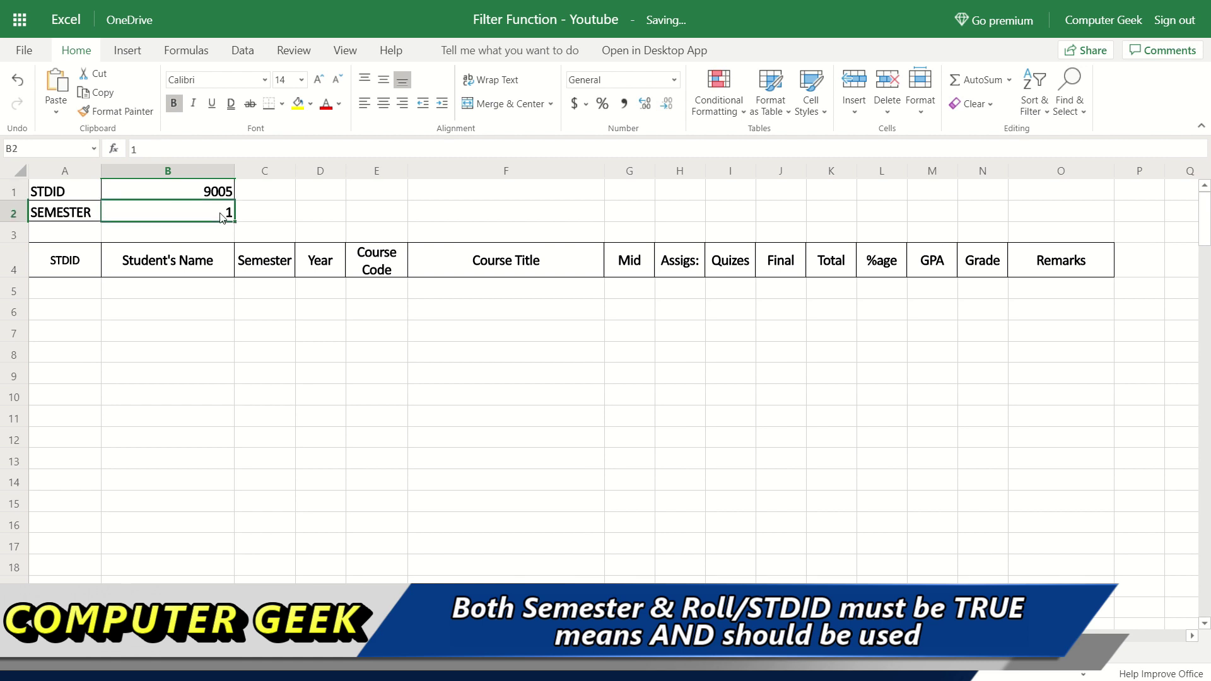
{"action": "left_click", "coordinate": [84, 293]}
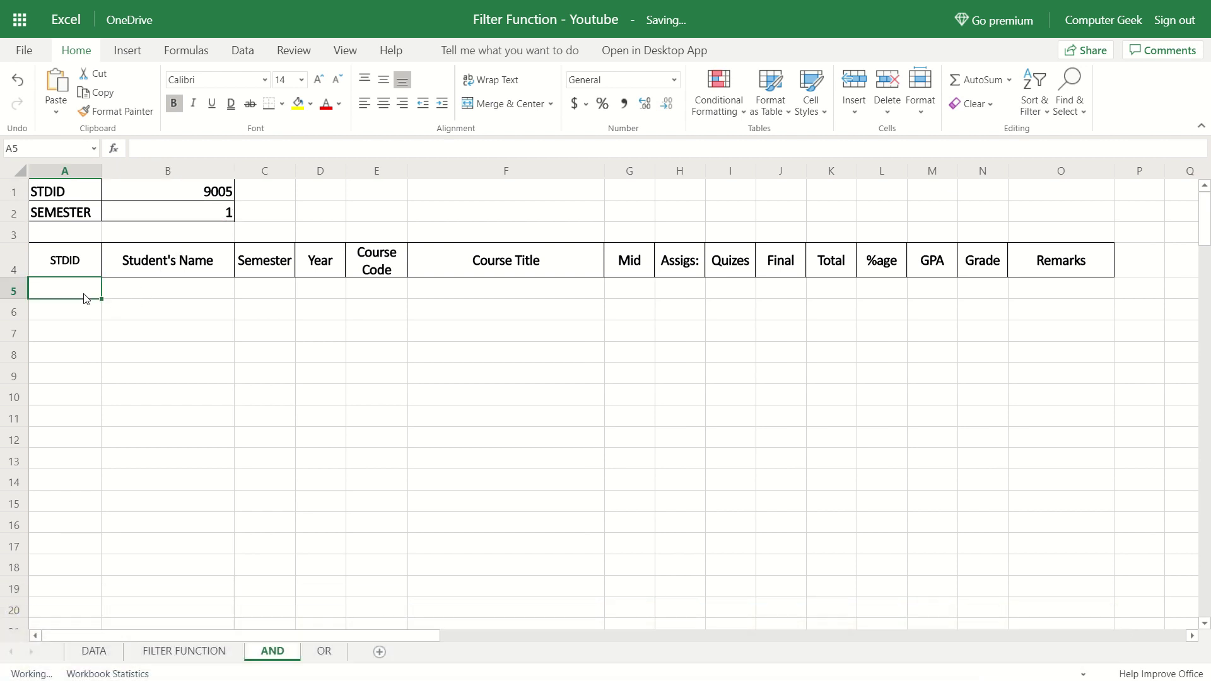
Start =FILTER( in A5 with DATA!A1:O62 as the returned array
{"action": "type", "text": "=FILTER"}
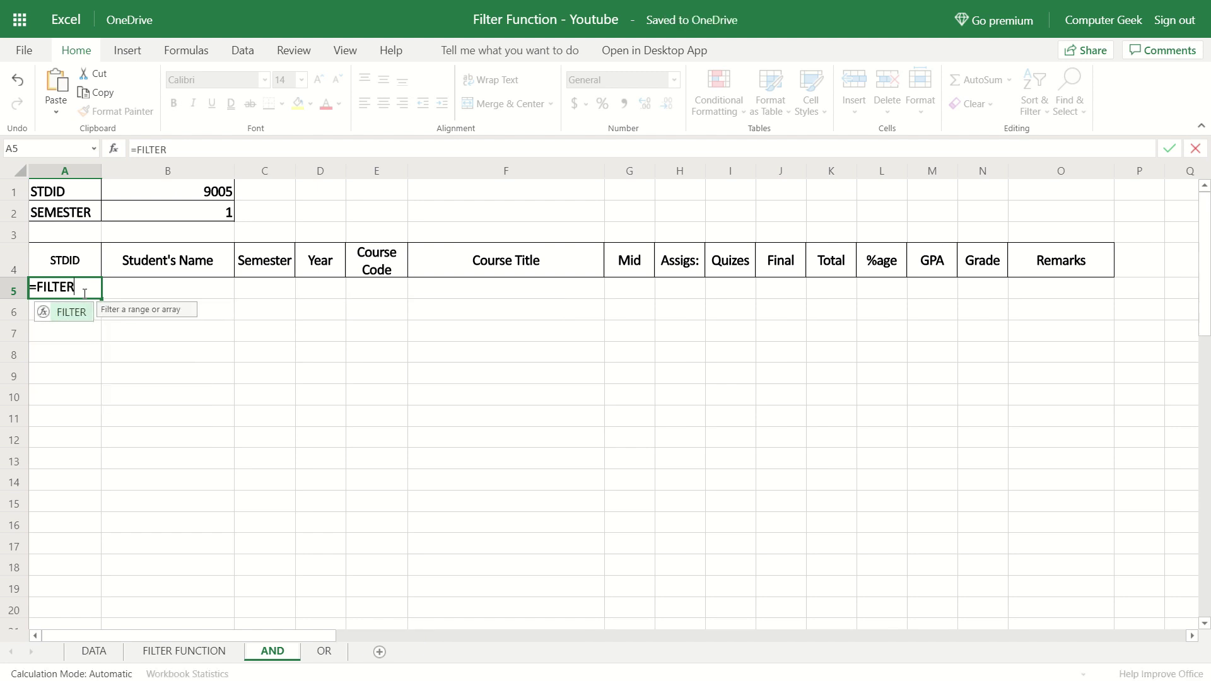
{"action": "type", "text": "("}
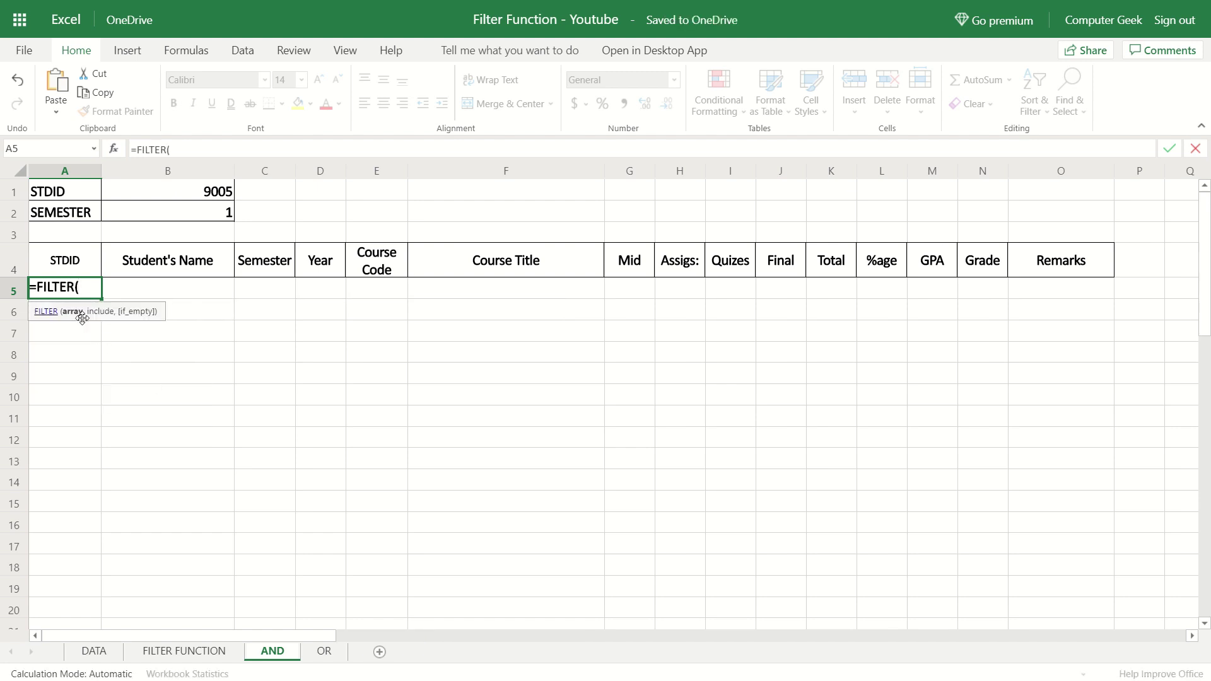
{"action": "left_click", "coordinate": [115, 644]}
{"action": "left_click", "coordinate": [67, 204]}
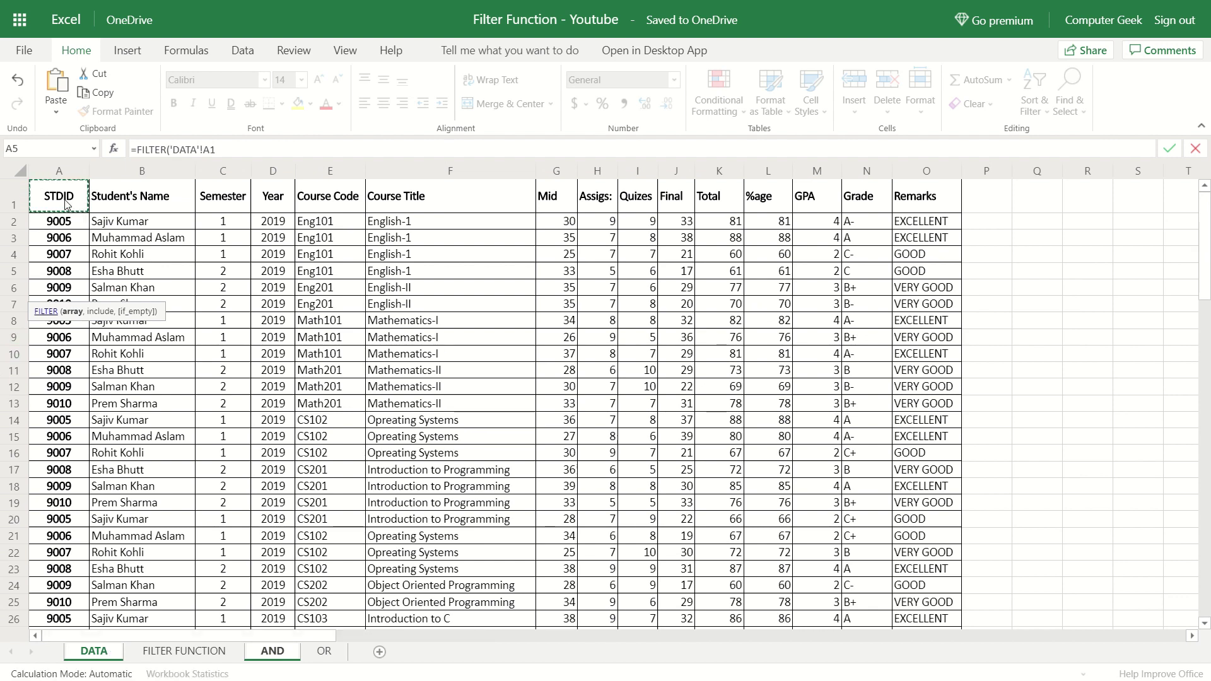
{"action": "key", "text": "ctrl+shift+Right"}
{"action": "key", "text": "ctrl+shift+Down"}
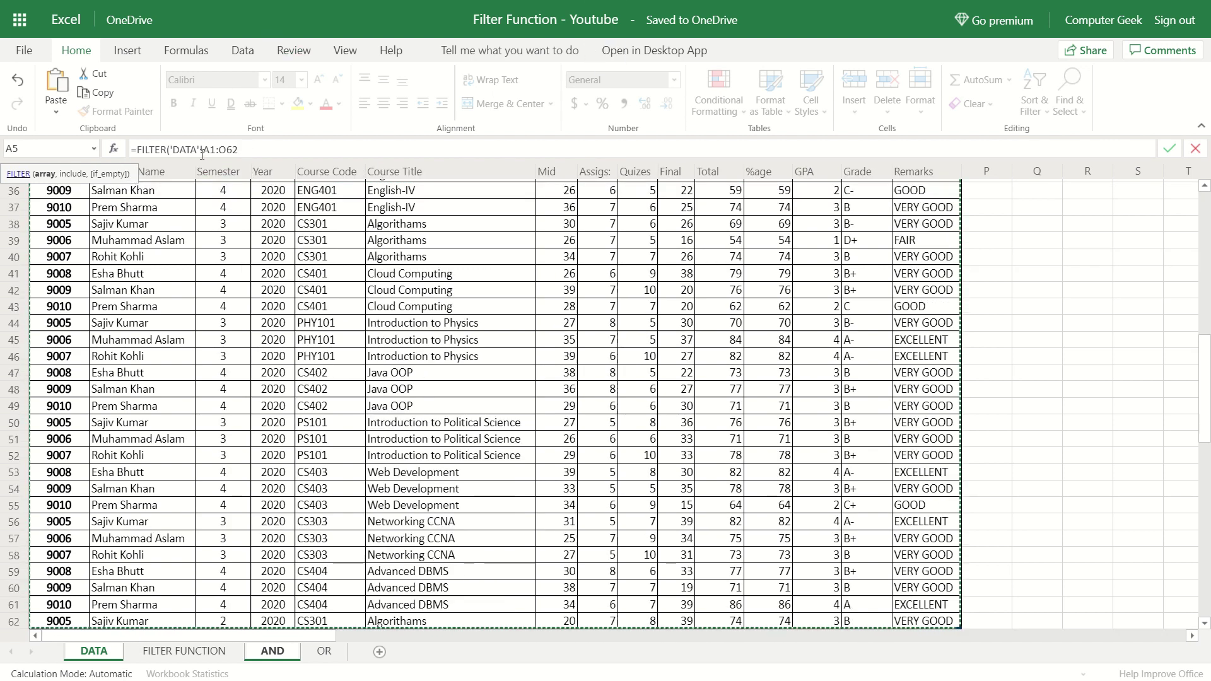
{"action": "scroll", "coordinate": [404, 397], "scroll_direction": "up", "scroll_amount": 10}
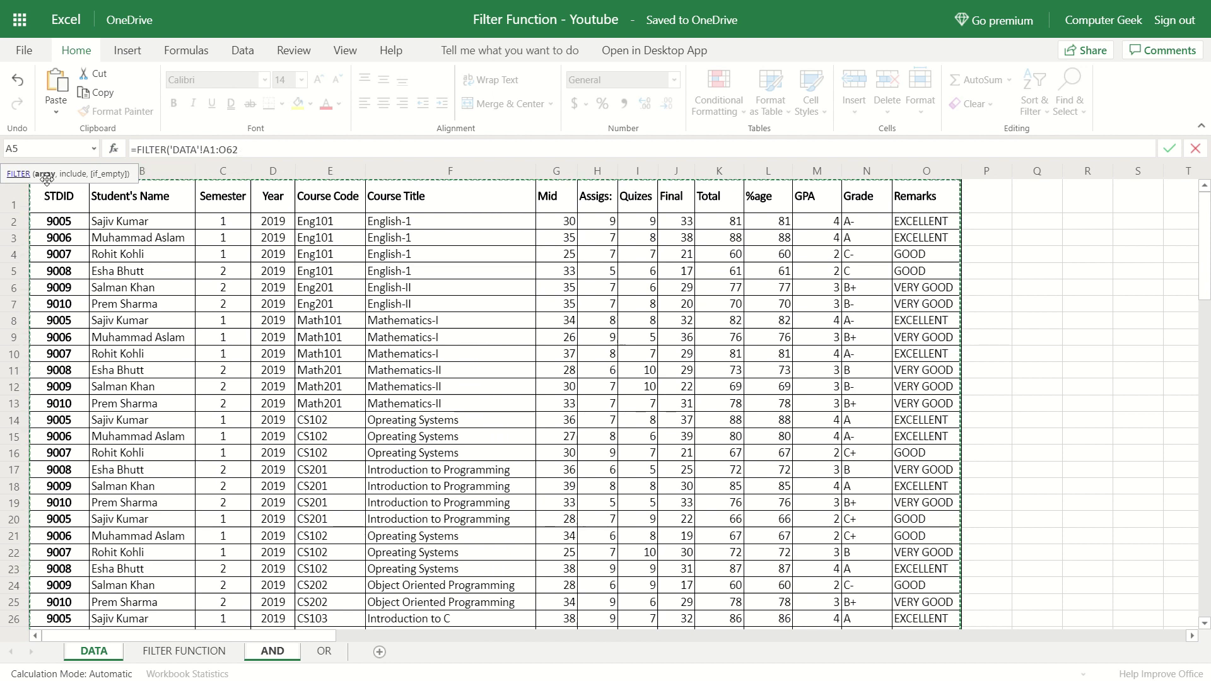
Add DATA!A1:A62, the STDID column, as the condition range
{"action": "left_click", "coordinate": [249, 152]}
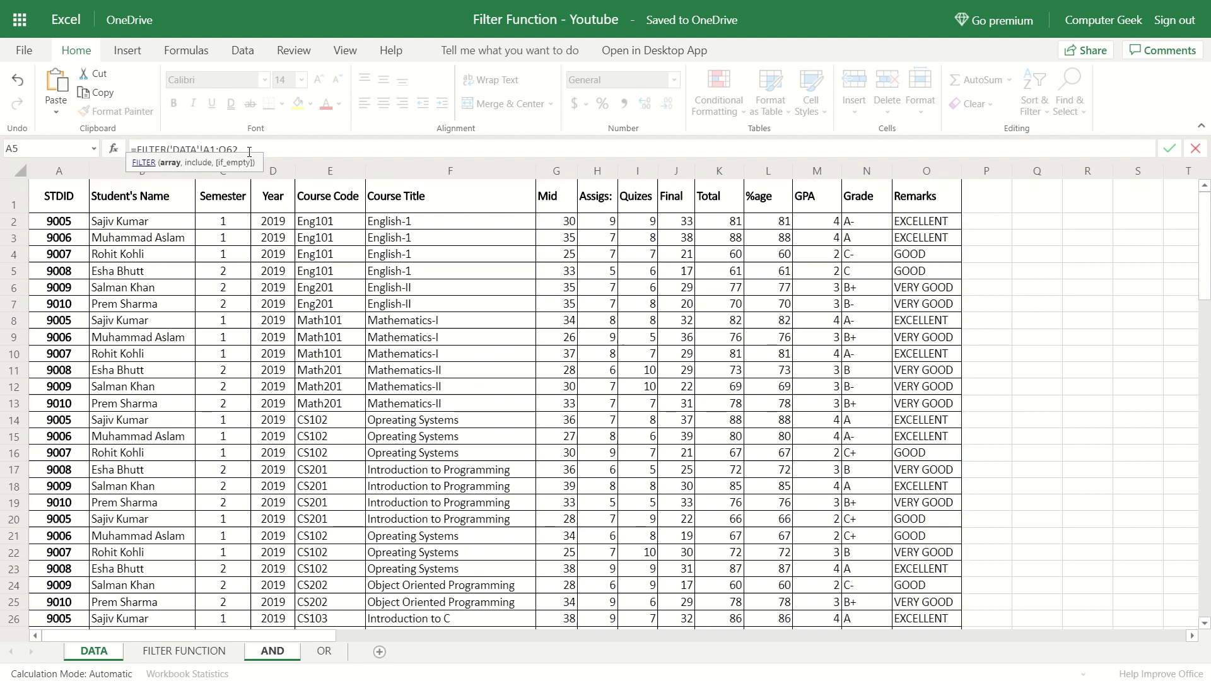
{"action": "type", "text": ","}
{"action": "left_click_drag", "start_coordinate": [204, 157], "coordinate": [351, 170]}
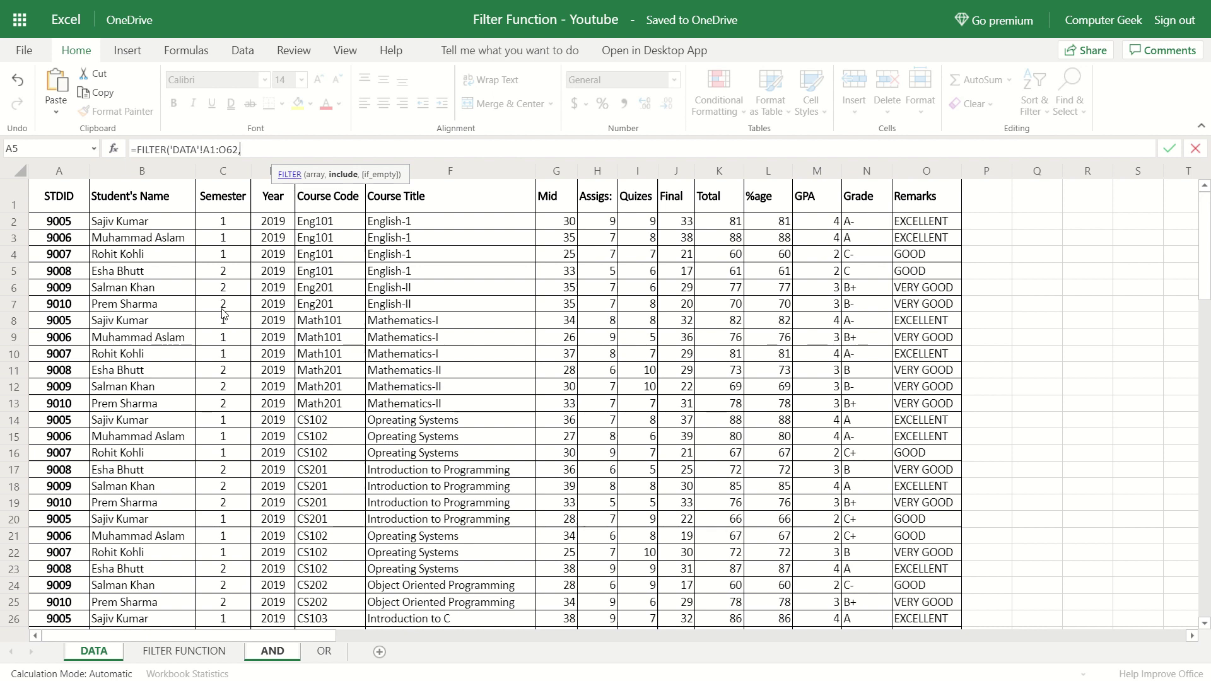
{"action": "left_click", "coordinate": [61, 206]}
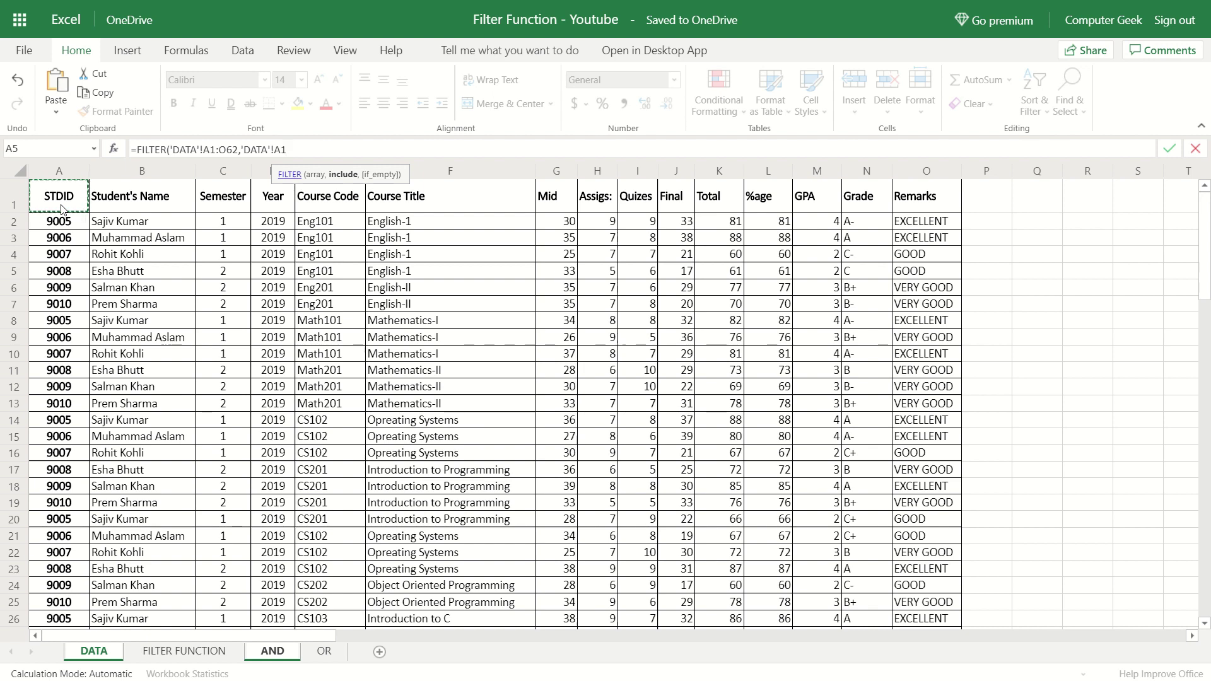
{"action": "left_click_drag", "start_coordinate": [62, 208], "coordinate": [63, 643]}
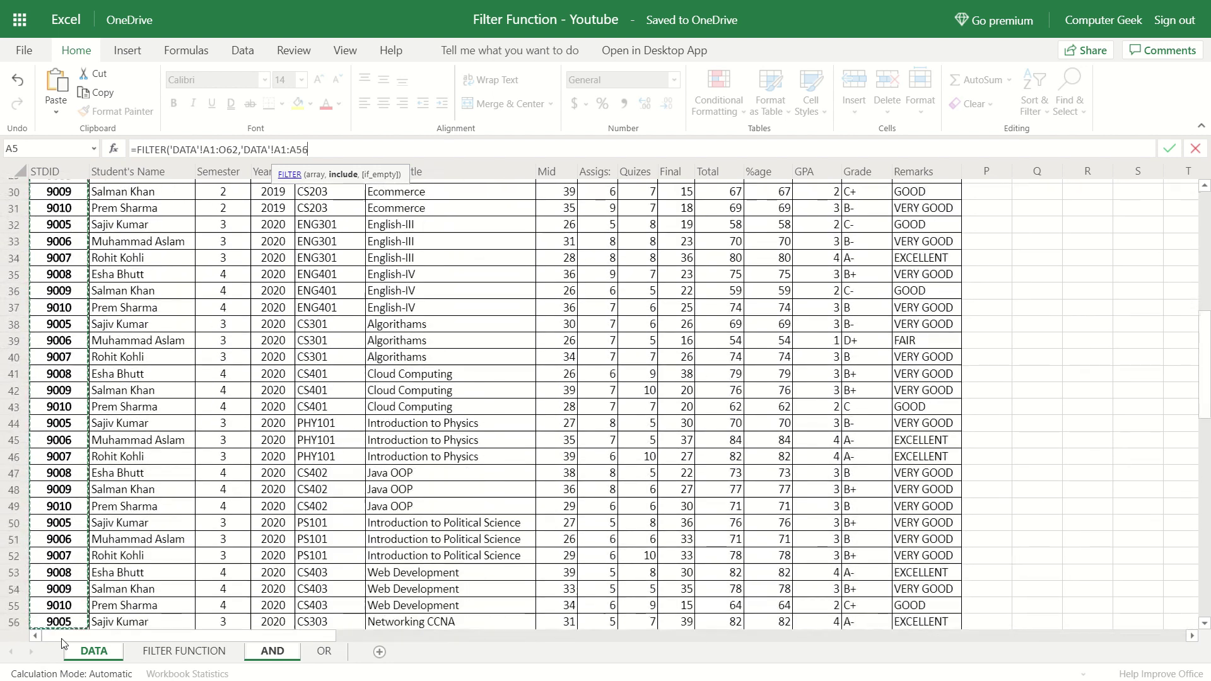
{"action": "left_click_drag", "start_coordinate": [62, 643], "coordinate": [73, 546]}
{"action": "scroll", "coordinate": [174, 461], "scroll_direction": "up", "scroll_amount": 10}
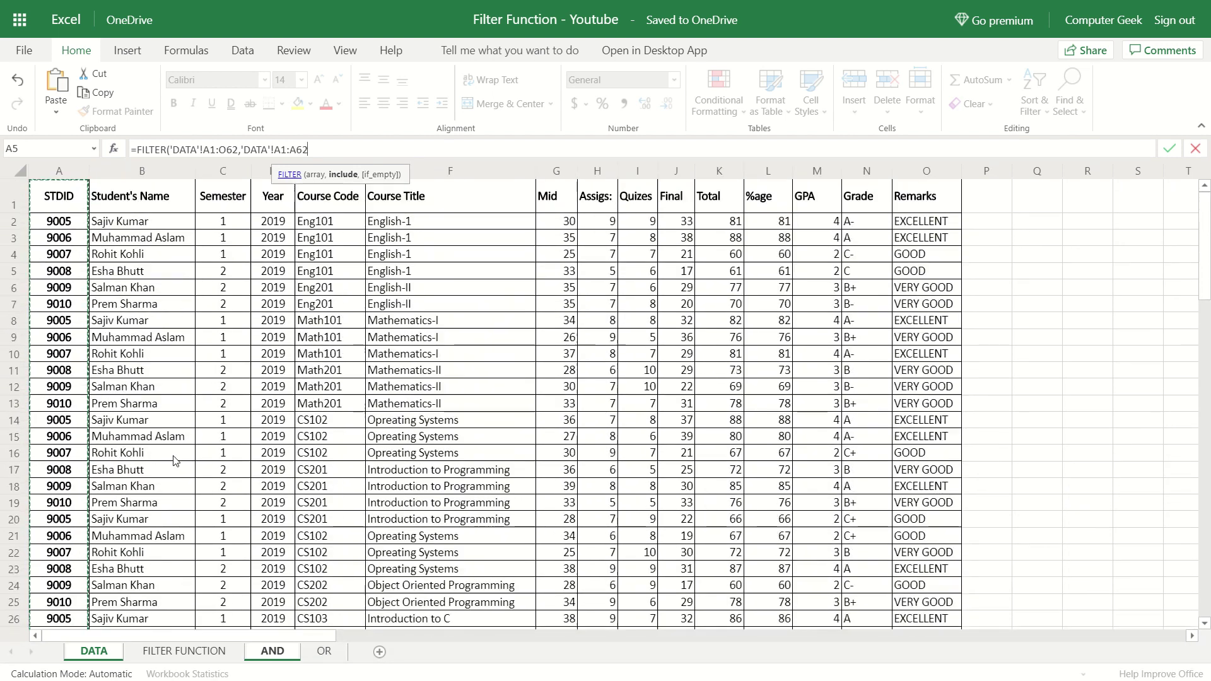
{"action": "left_click", "coordinate": [271, 659]}
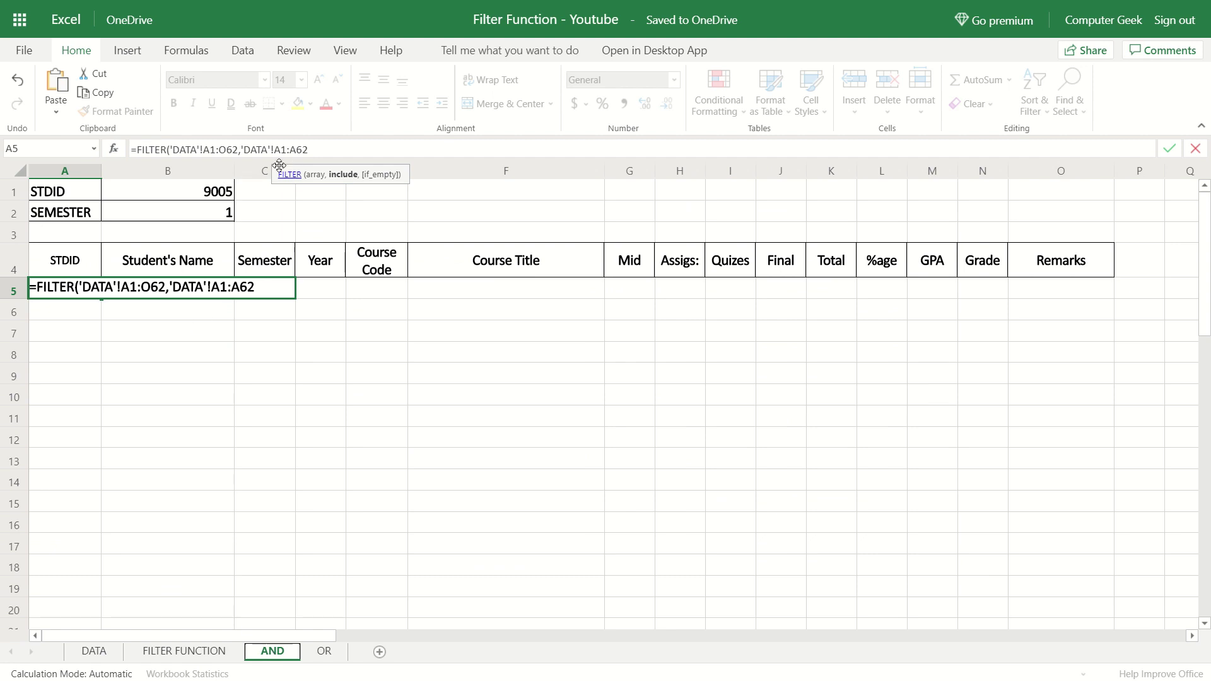
Compare the STDID range to AND!B1 and wrap that condition in parentheses
{"action": "left_click", "coordinate": [332, 146]}
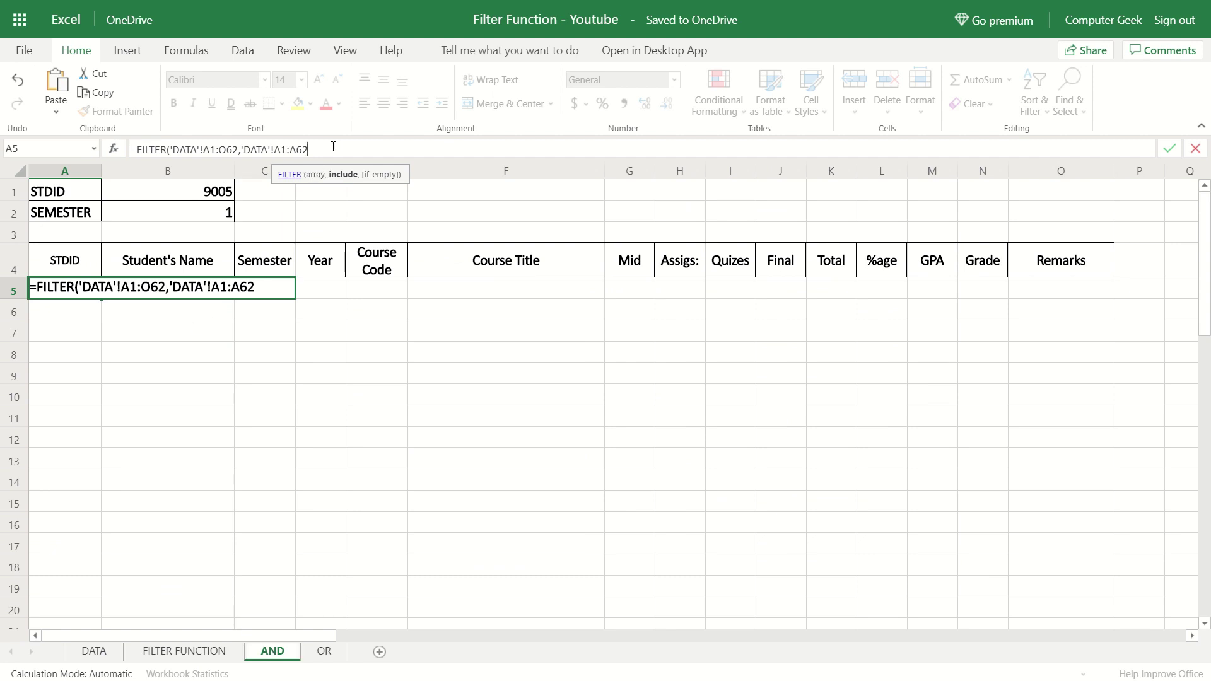
{"action": "left_click", "coordinate": [182, 193]}
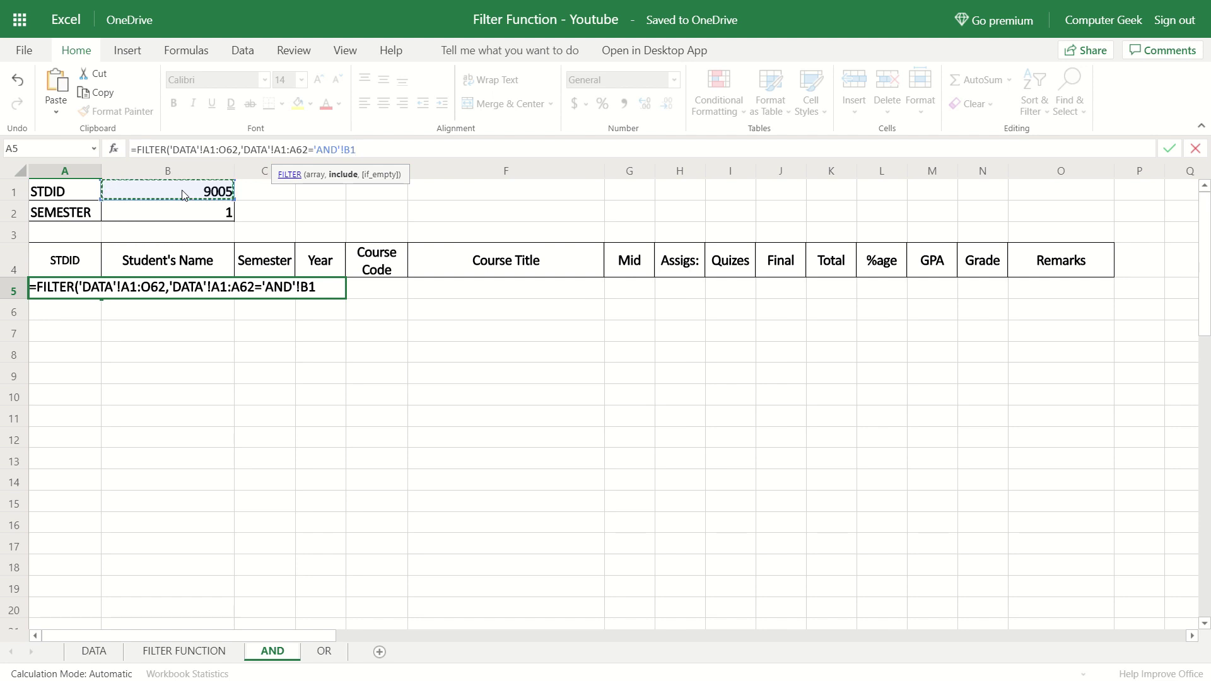
{"action": "type", "text": ")"}
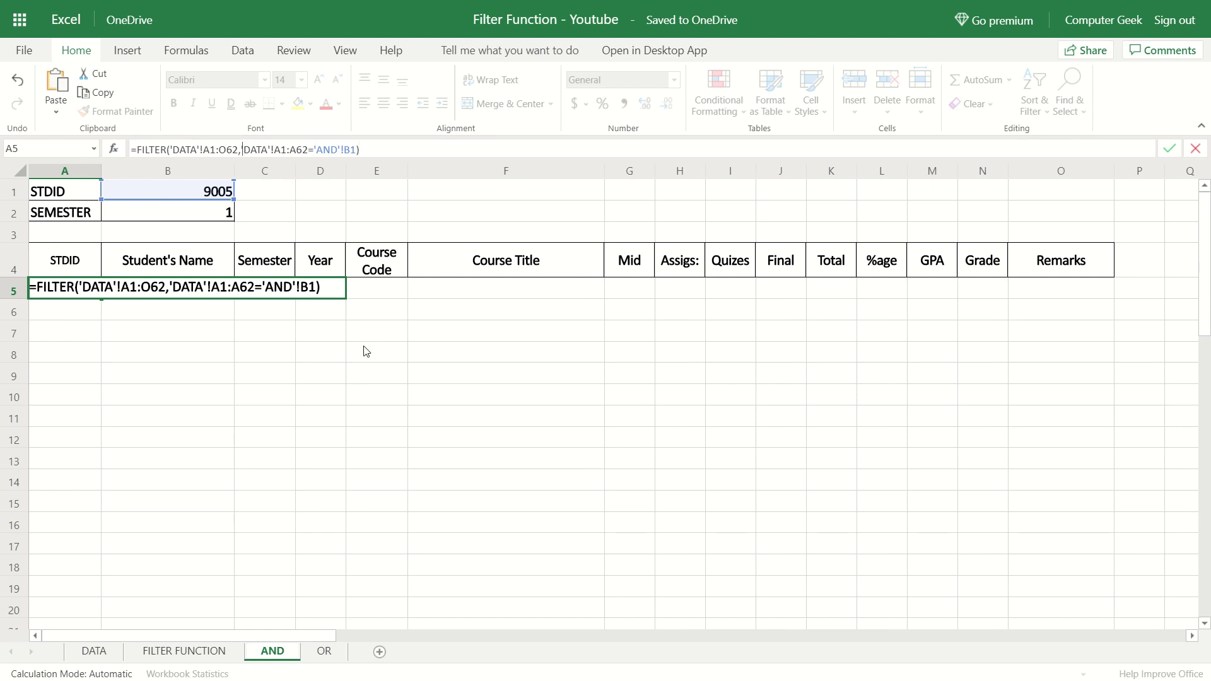
{"action": "type", "text": "("}
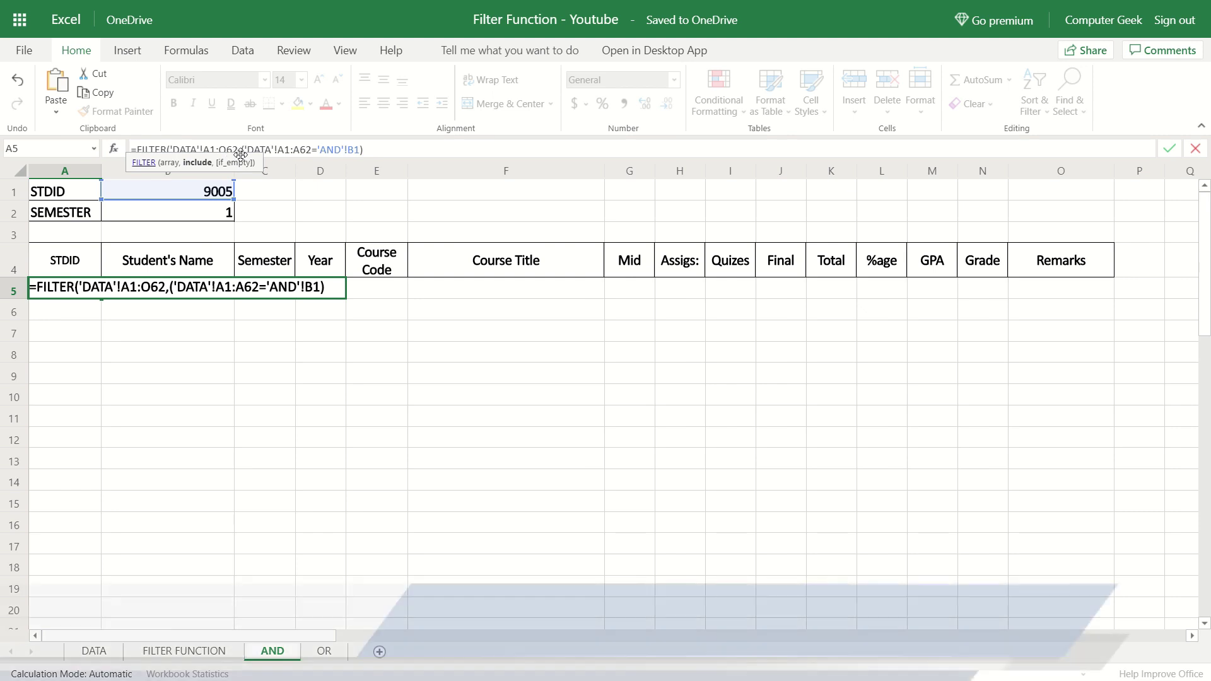
{"action": "left_click", "coordinate": [394, 153]}
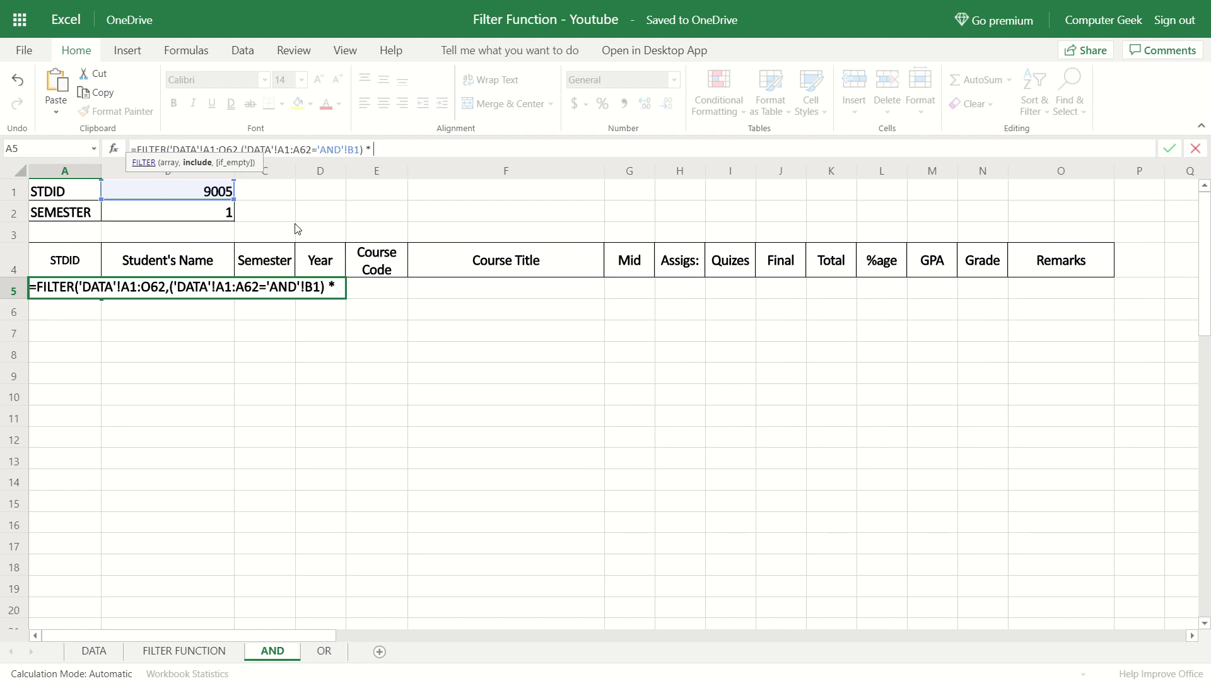
Add a second condition testing DATA!C1:C62 against the semester in AND!B2
{"action": "left_click", "coordinate": [114, 657]}
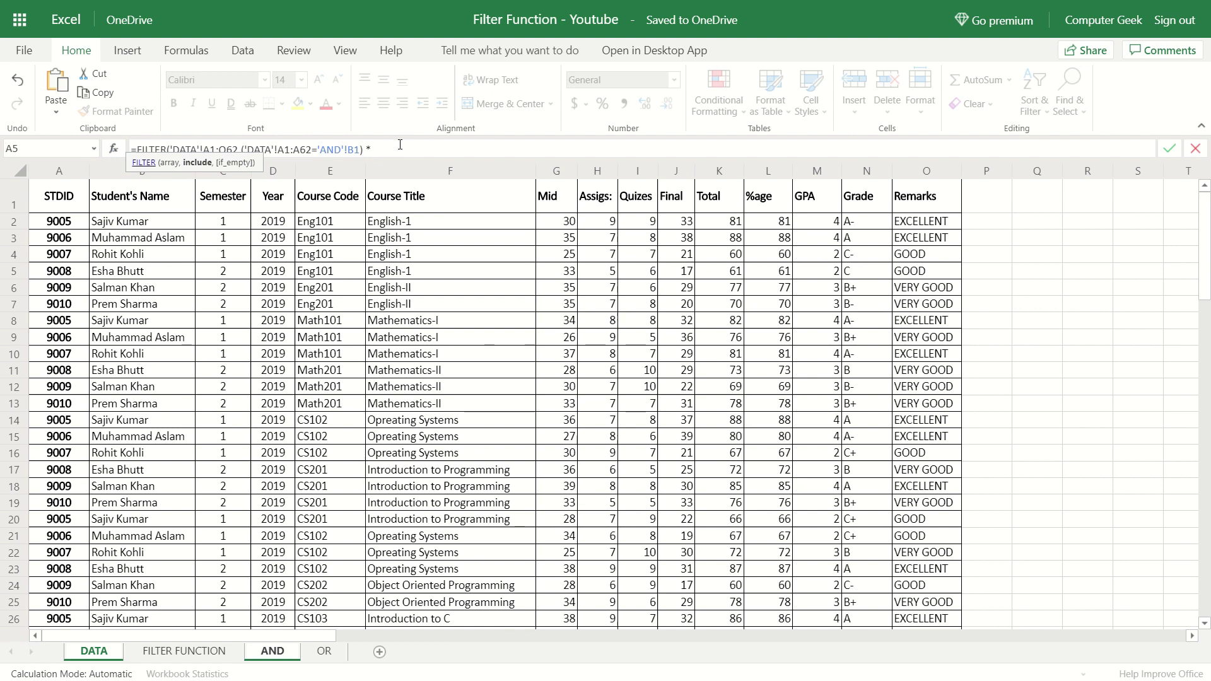
{"action": "type", "text": "("}
{"action": "left_click", "coordinate": [225, 210]}
{"action": "left_click_drag", "start_coordinate": [225, 210], "coordinate": [201, 649]}
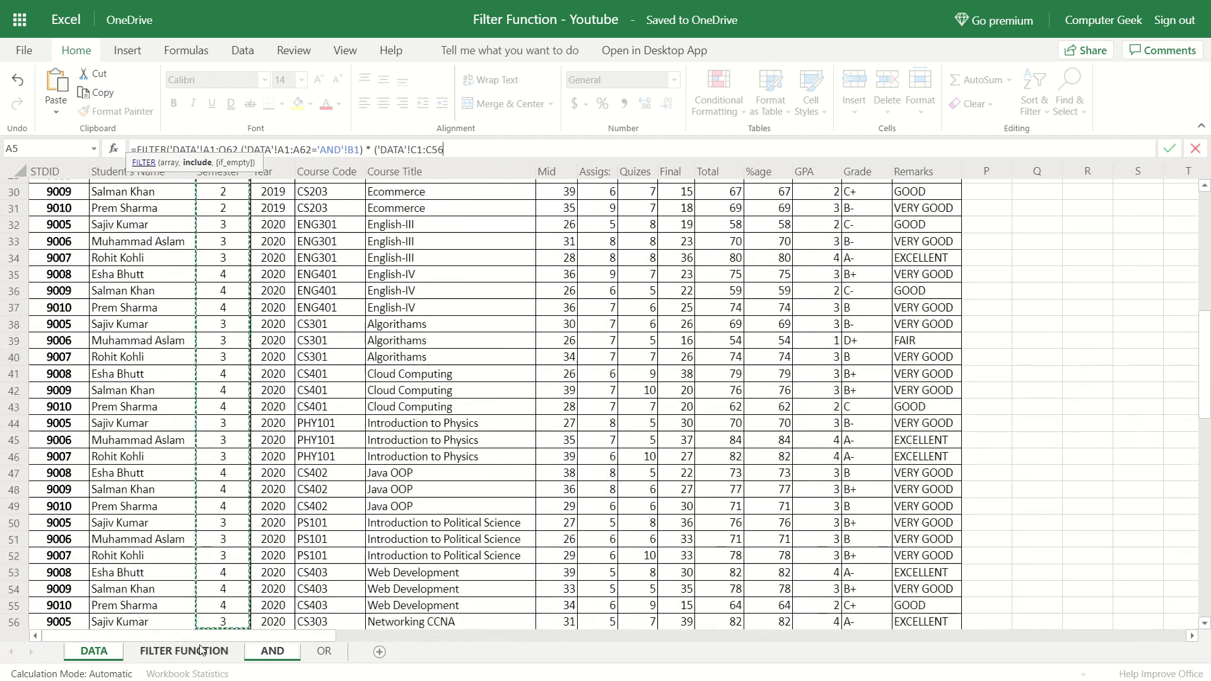
{"action": "left_click_drag", "start_coordinate": [201, 650], "coordinate": [234, 526]}
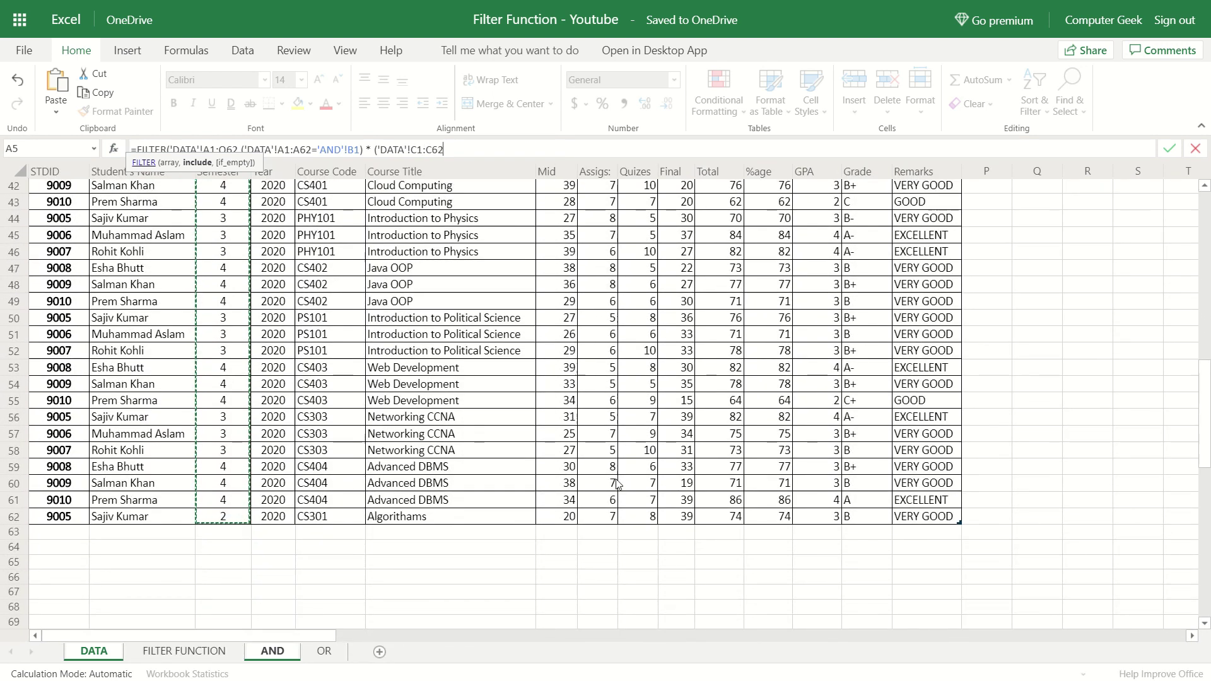
{"action": "scroll", "coordinate": [618, 483], "scroll_direction": "up", "scroll_amount": 12}
{"action": "scroll", "coordinate": [637, 249], "scroll_direction": "up", "scroll_amount": 2}
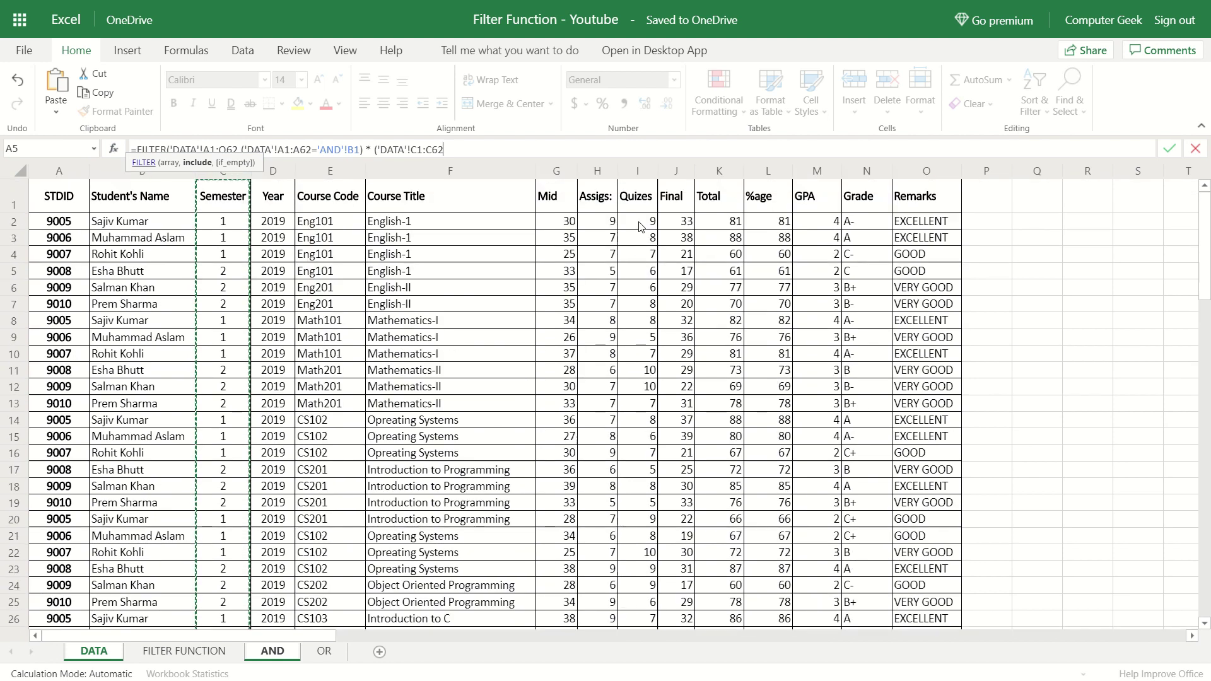
{"action": "type", "text": "="}
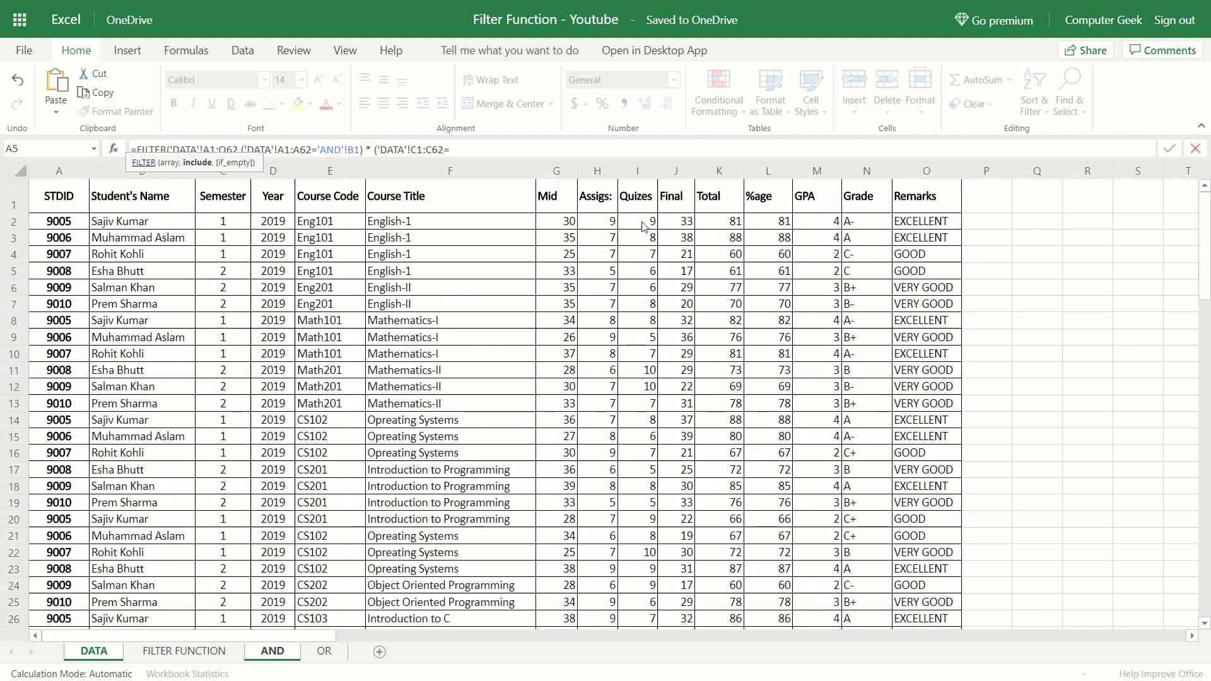
{"action": "left_click", "coordinate": [267, 652]}
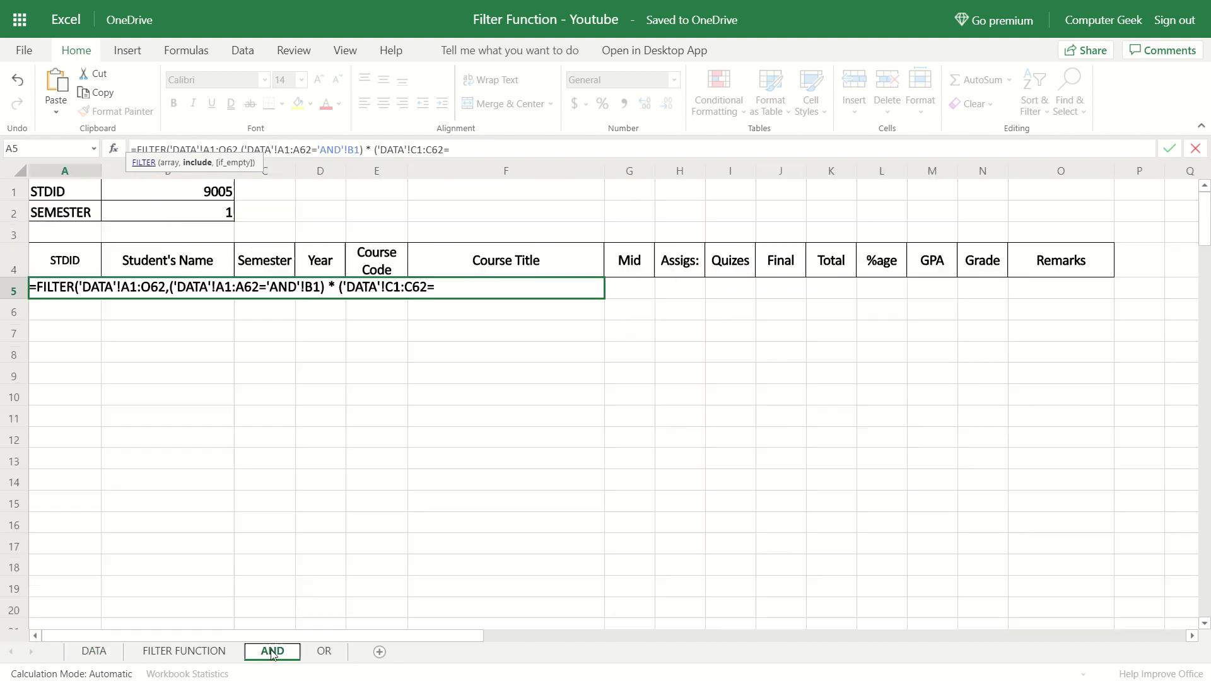
{"action": "left_click", "coordinate": [222, 220]}
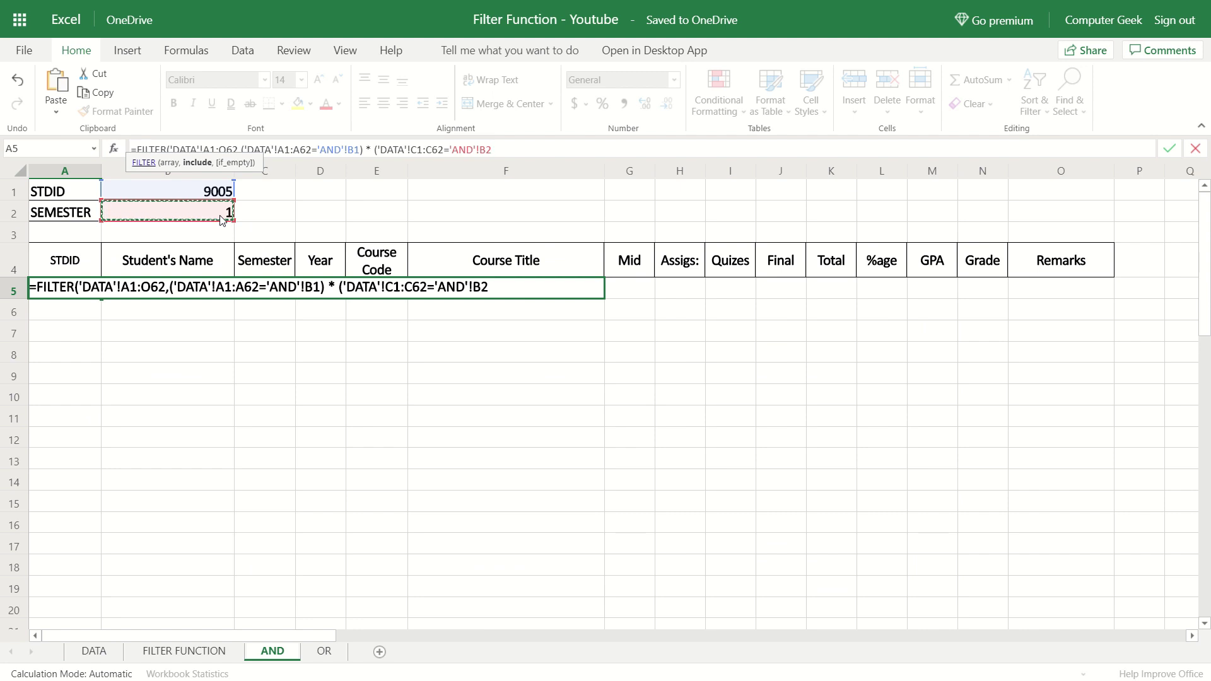
Close the condition, add the "NO DATA" fallback and commit the formula
{"action": "type", "text": ")"}
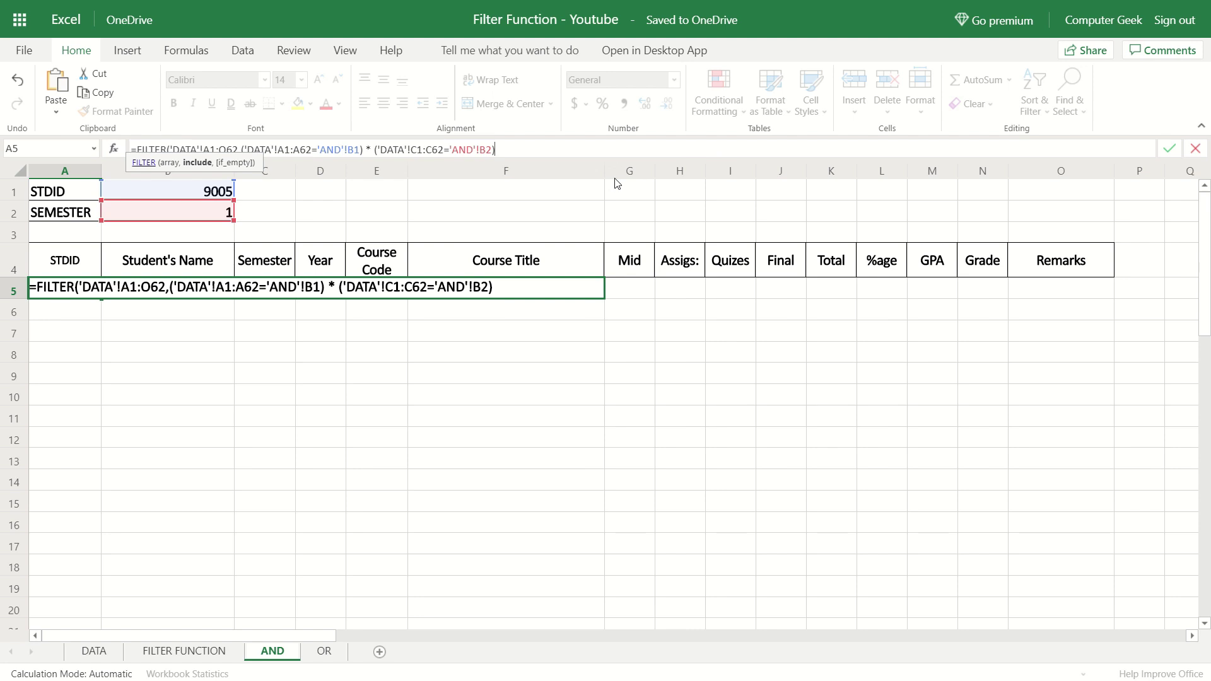
{"action": "type", "text": ","}
{"action": "type", "text": "NO DATA\""}
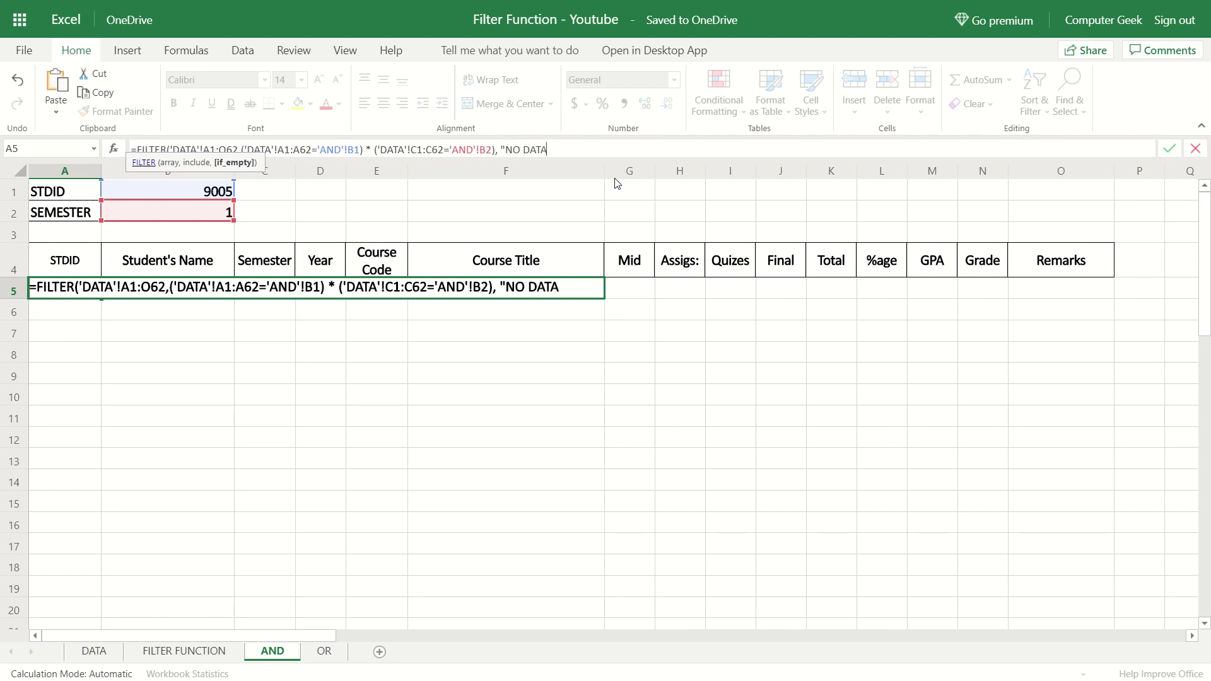
{"action": "type", "text": ")"}
{"action": "key", "text": "Return"}
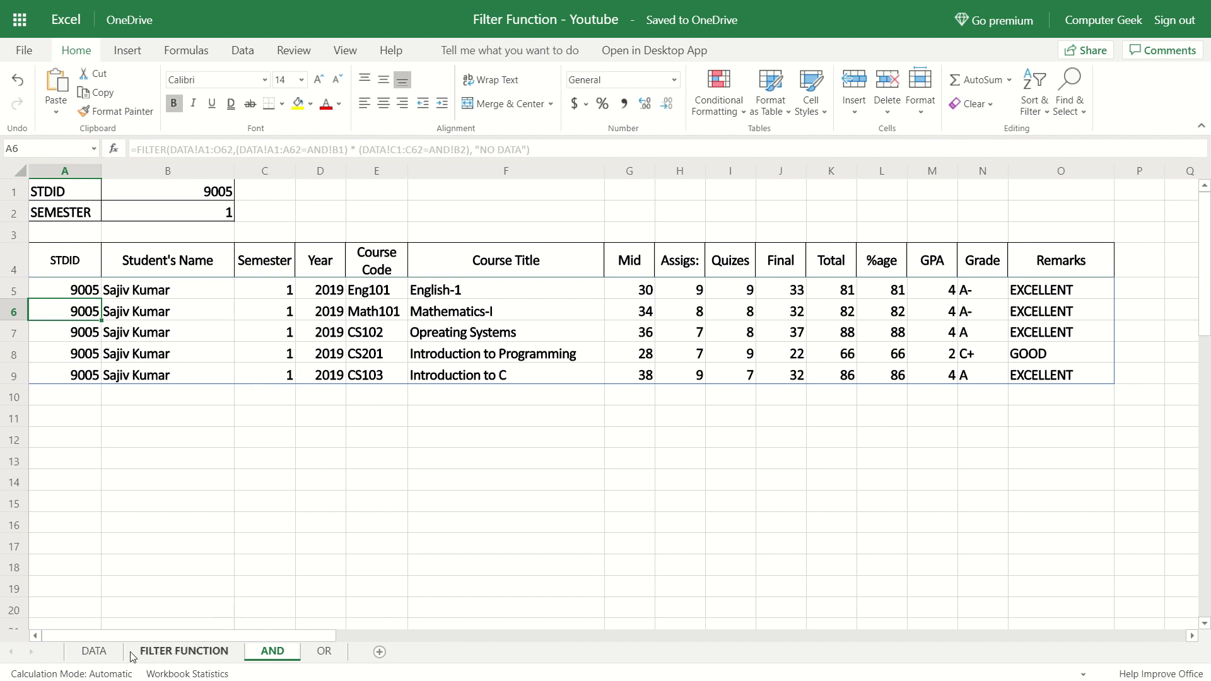
Glance at the FILTER FUNCTION sheet, then change the AND sheet's semester in B2 to 3
{"action": "left_click", "coordinate": [153, 654]}
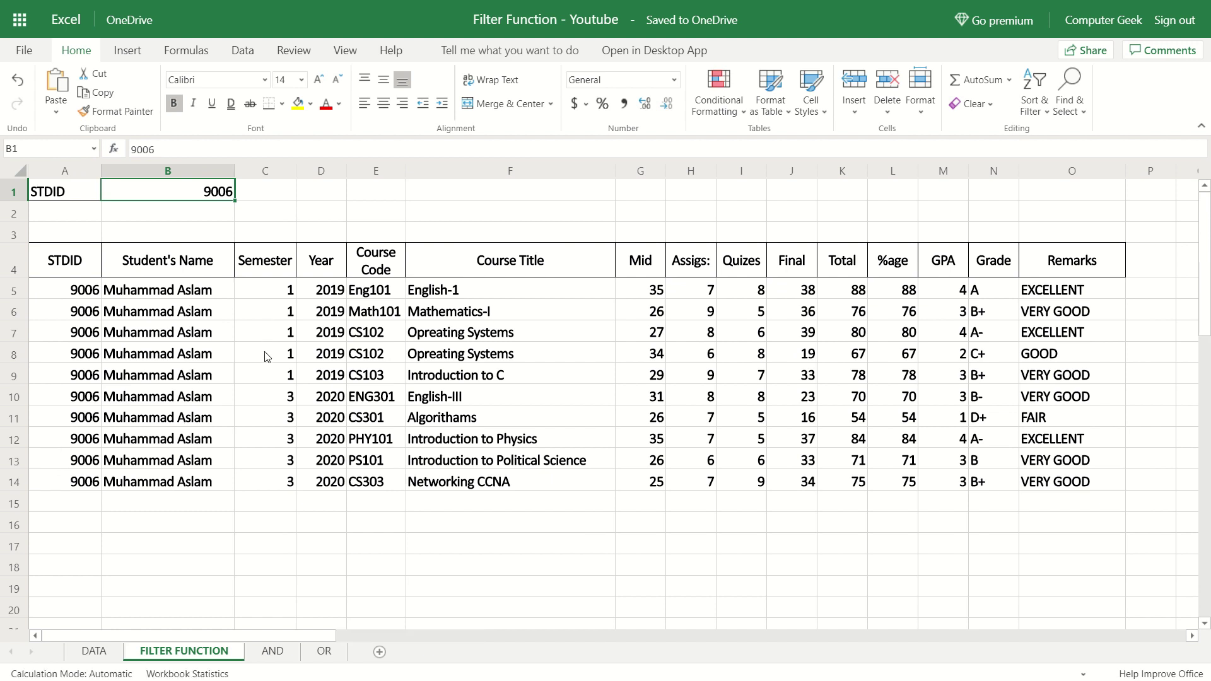
{"action": "left_click", "coordinate": [269, 653]}
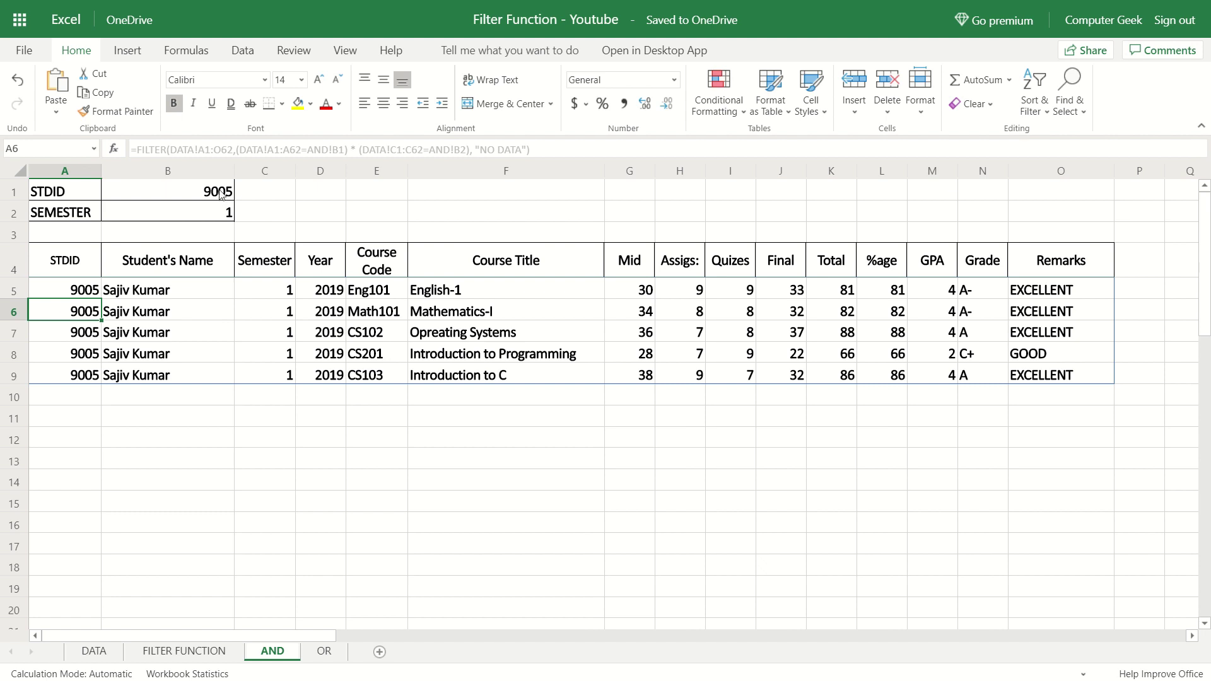
{"action": "left_click", "coordinate": [219, 220]}
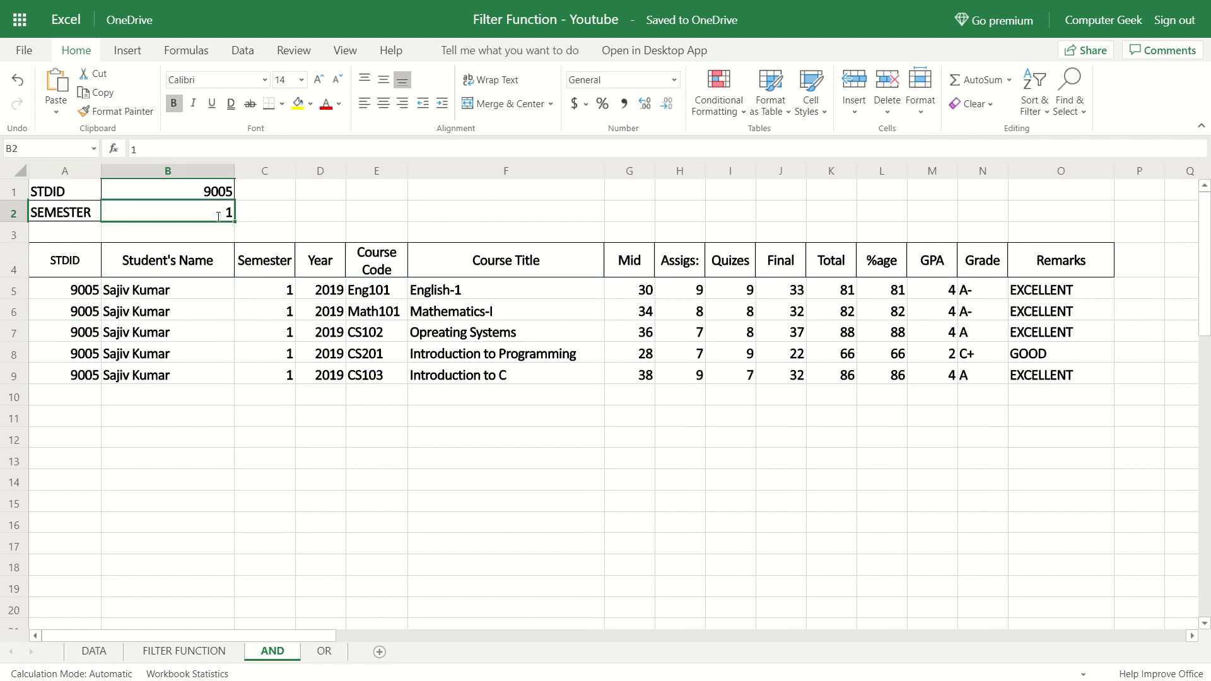
{"action": "type", "text": "3"}
{"action": "key", "text": "Return"}
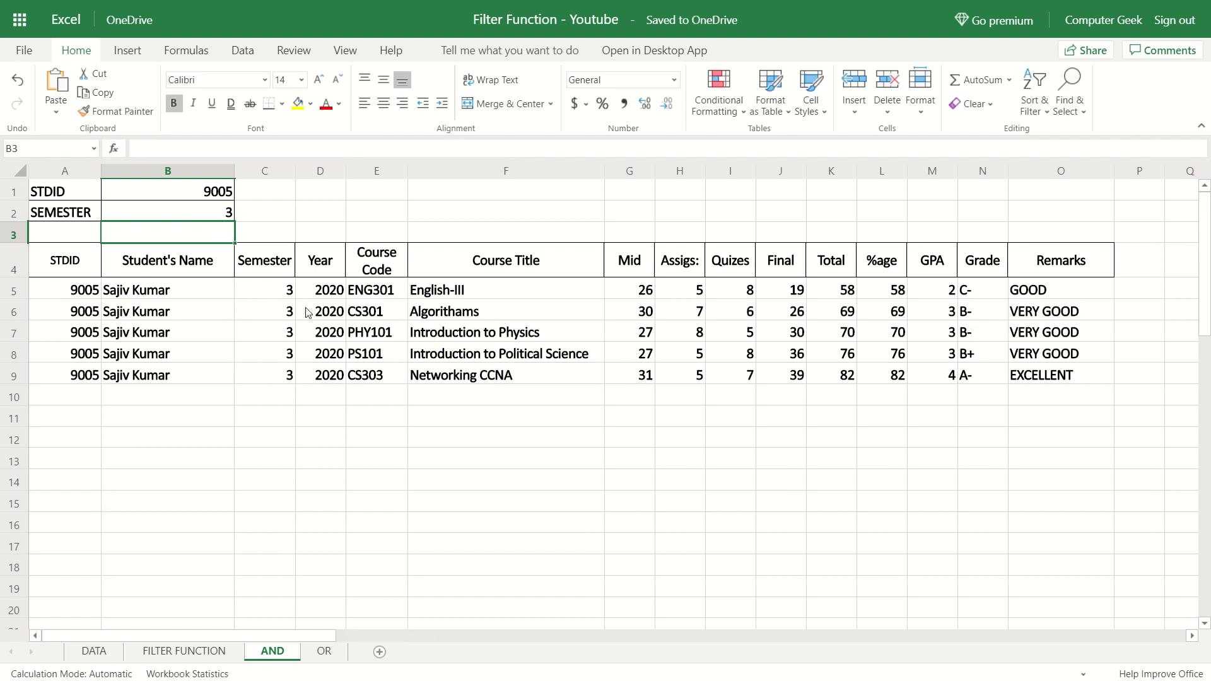
Try semester 2 and then 4 in B2, which yields NO DATA
{"action": "left_click", "coordinate": [226, 217]}
{"action": "type", "text": "2"}
{"action": "key", "text": "Return"}
{"action": "left_click", "coordinate": [226, 217]}
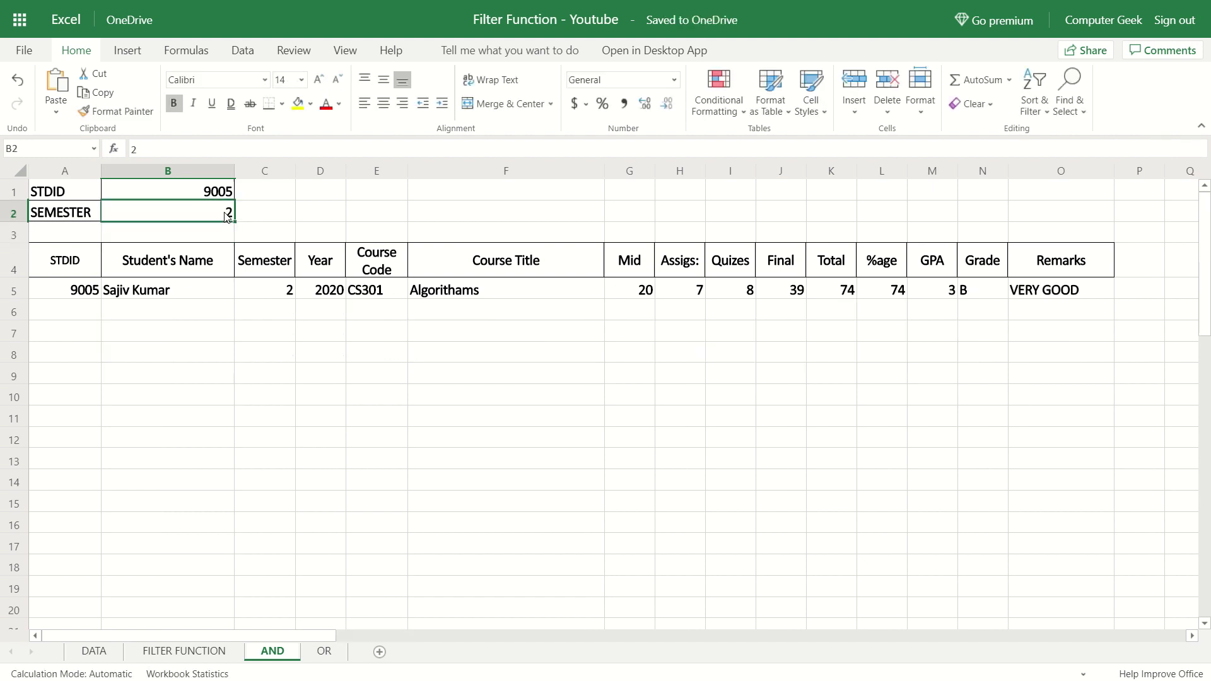
{"action": "type", "text": "4"}
{"action": "key", "text": "Return"}
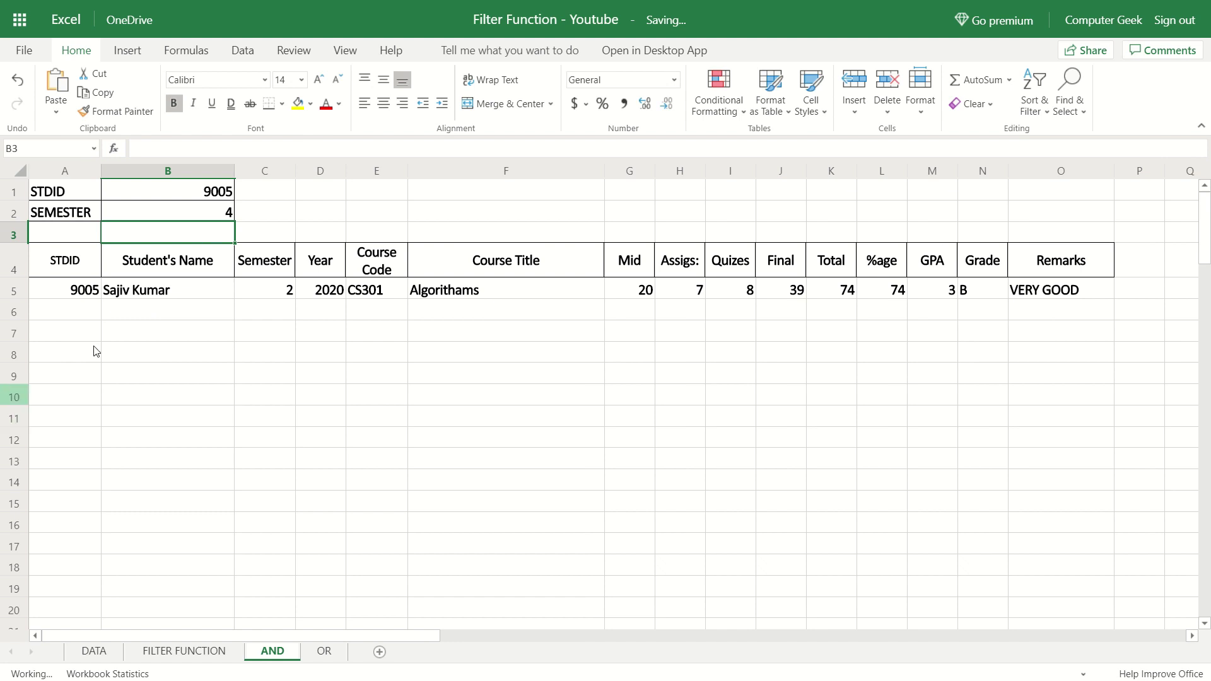
{"action": "left_click", "coordinate": [324, 650]}
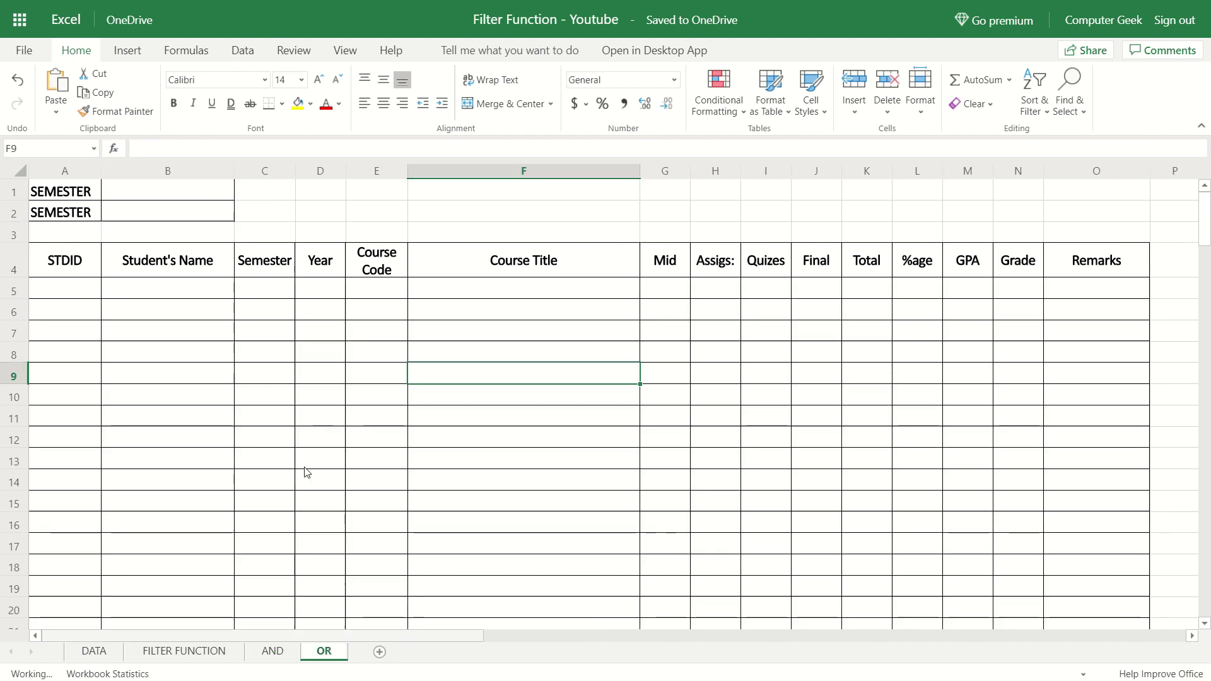
Enter semester 1 in B1 and semester 3 in B2 on the OR sheet
{"action": "left_click", "coordinate": [163, 194]}
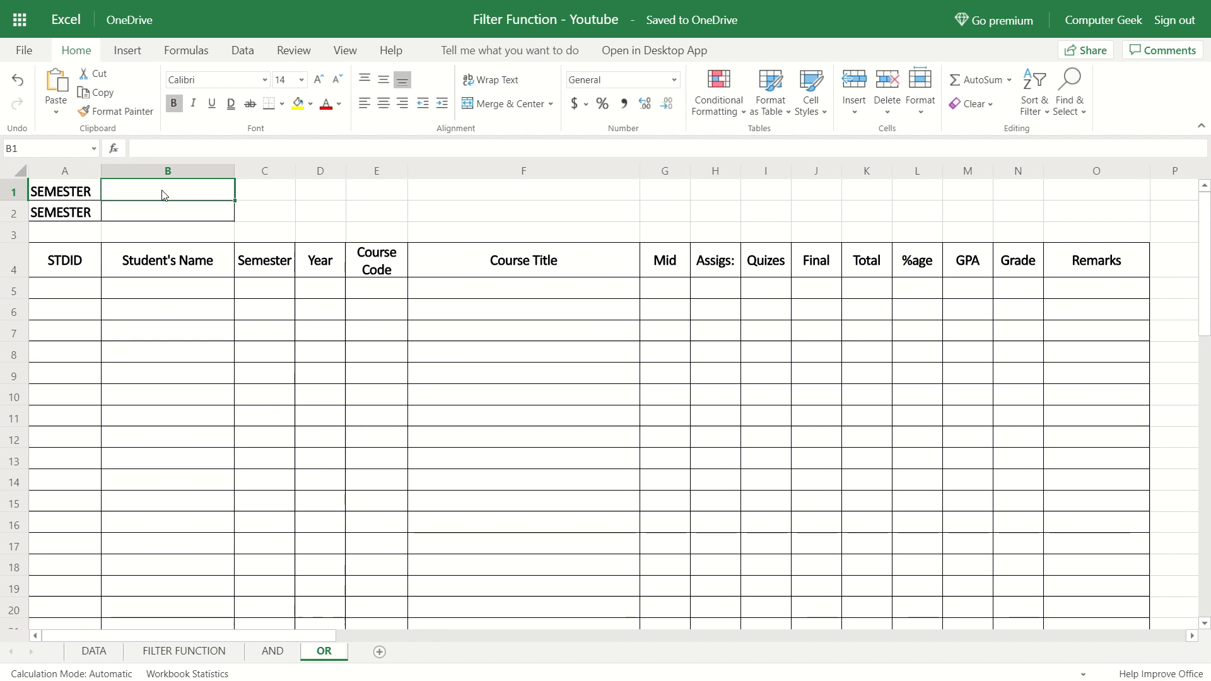
{"action": "type", "text": "1"}
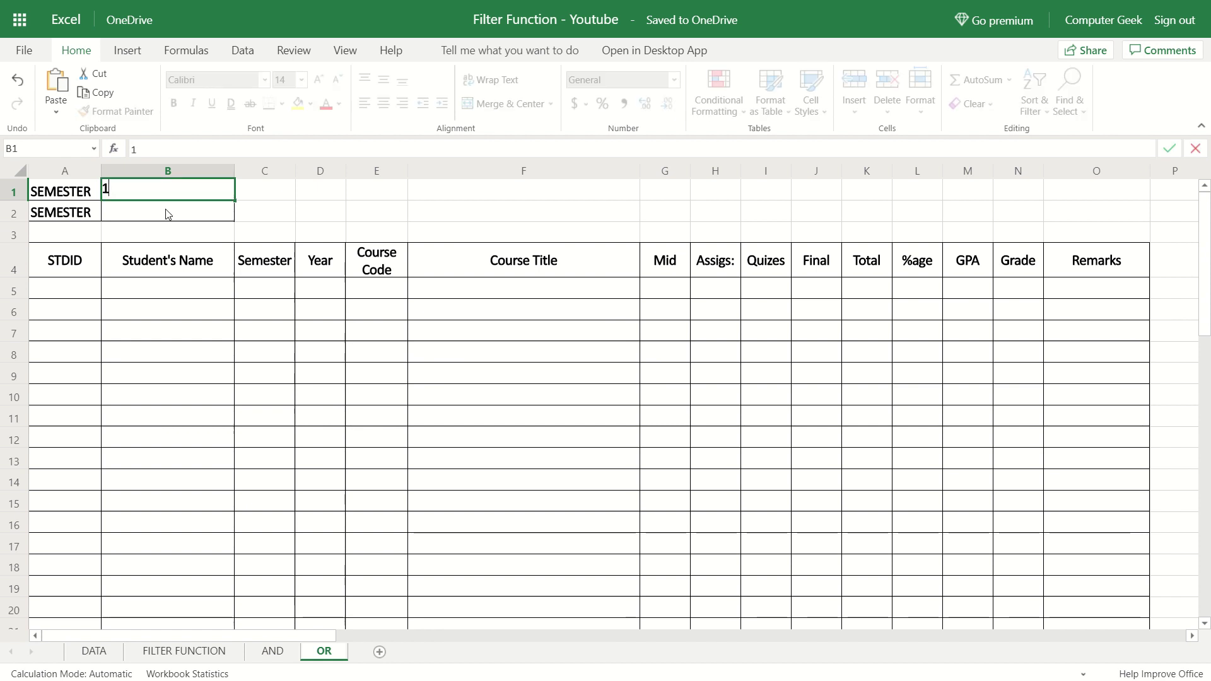
{"action": "left_click", "coordinate": [168, 213]}
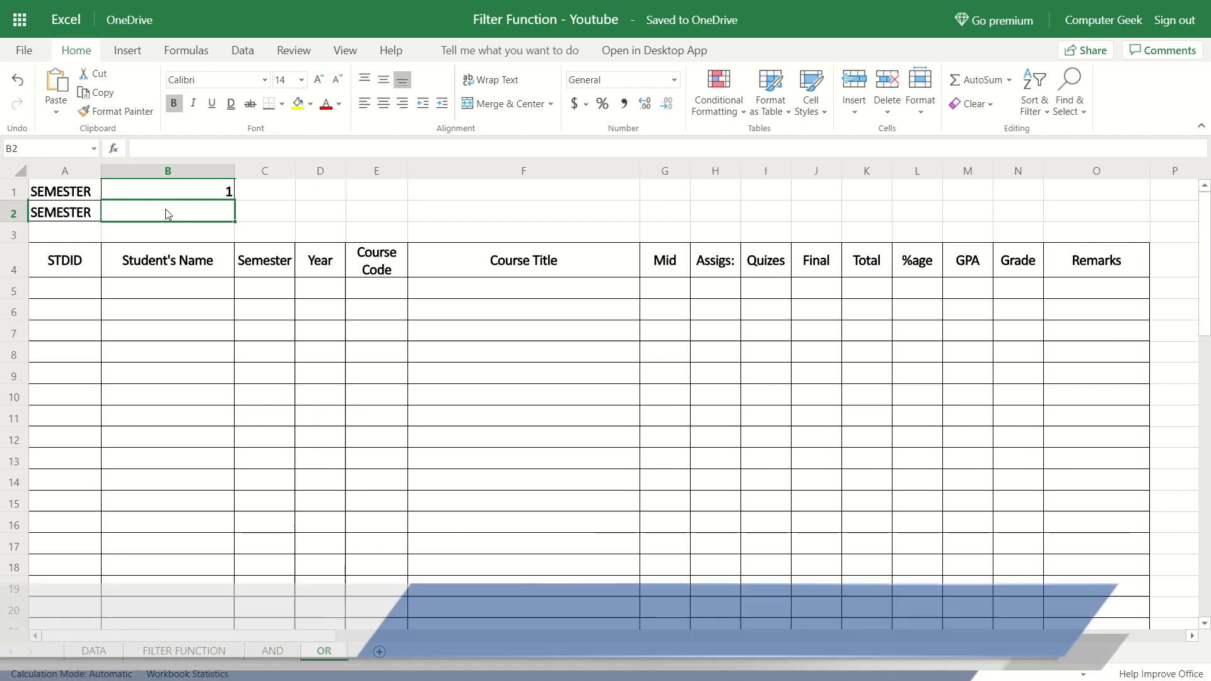
{"action": "type", "text": "3"}
{"action": "key", "text": "Return"}
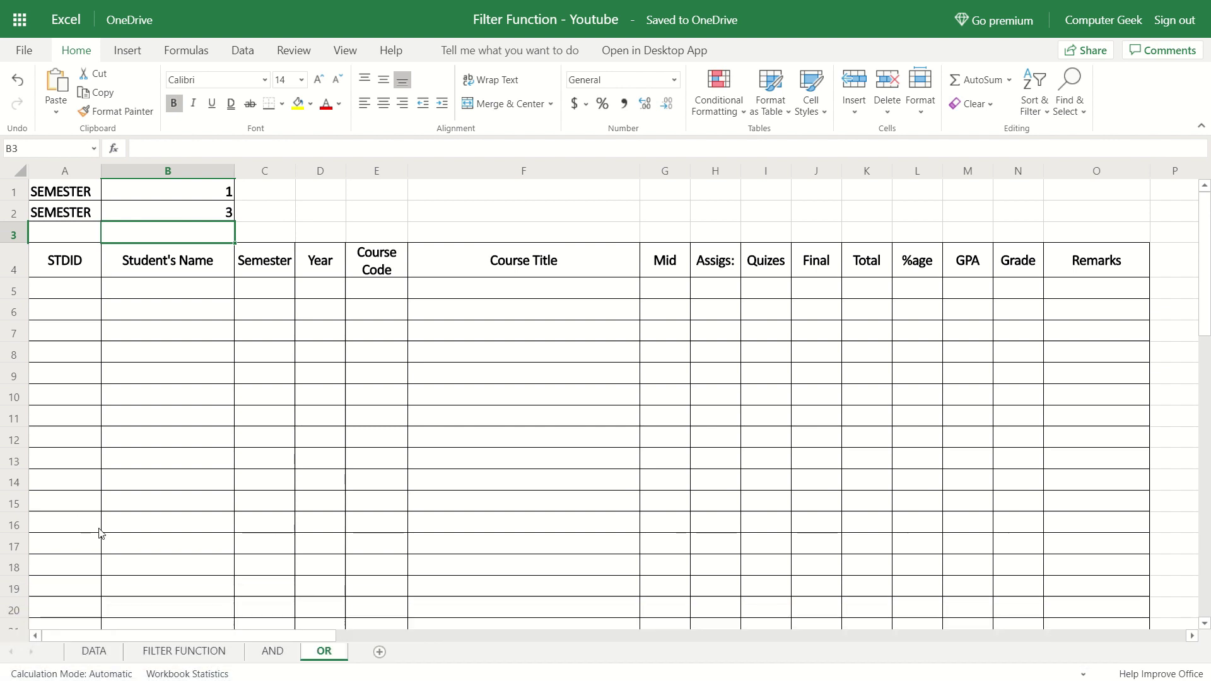
Compare with the AND sheet, then begin =FILTER( in the OR sheet's A5
{"action": "left_click", "coordinate": [265, 650]}
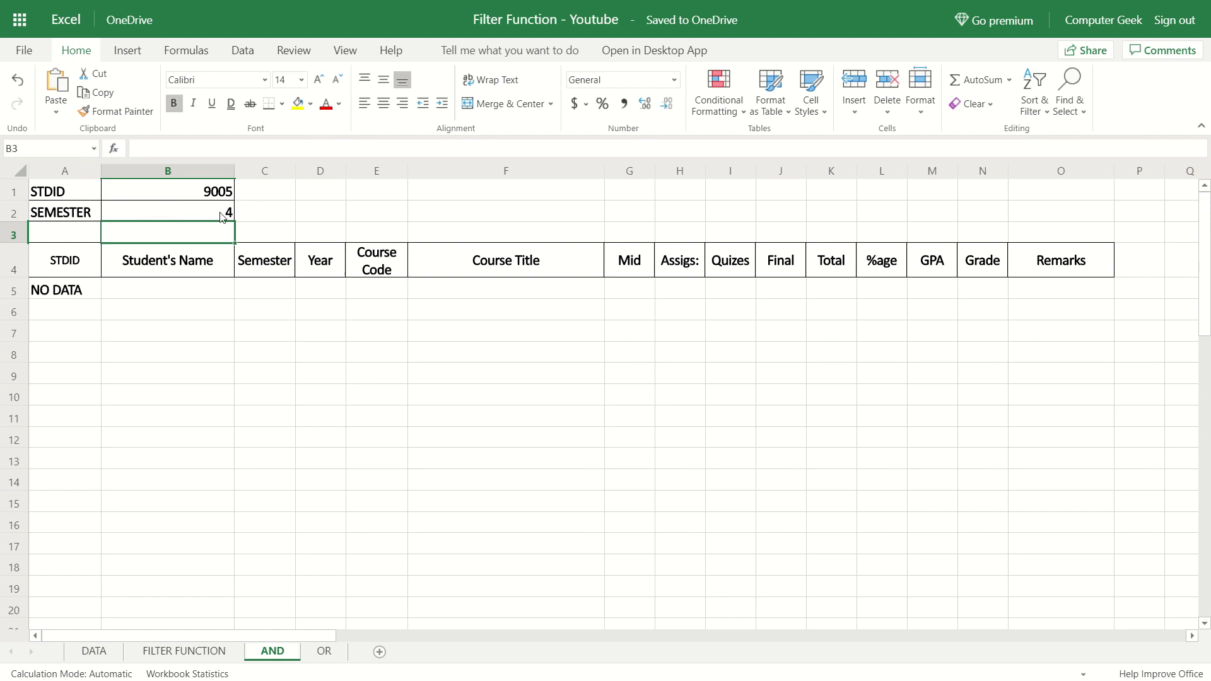
{"action": "left_click", "coordinate": [320, 652]}
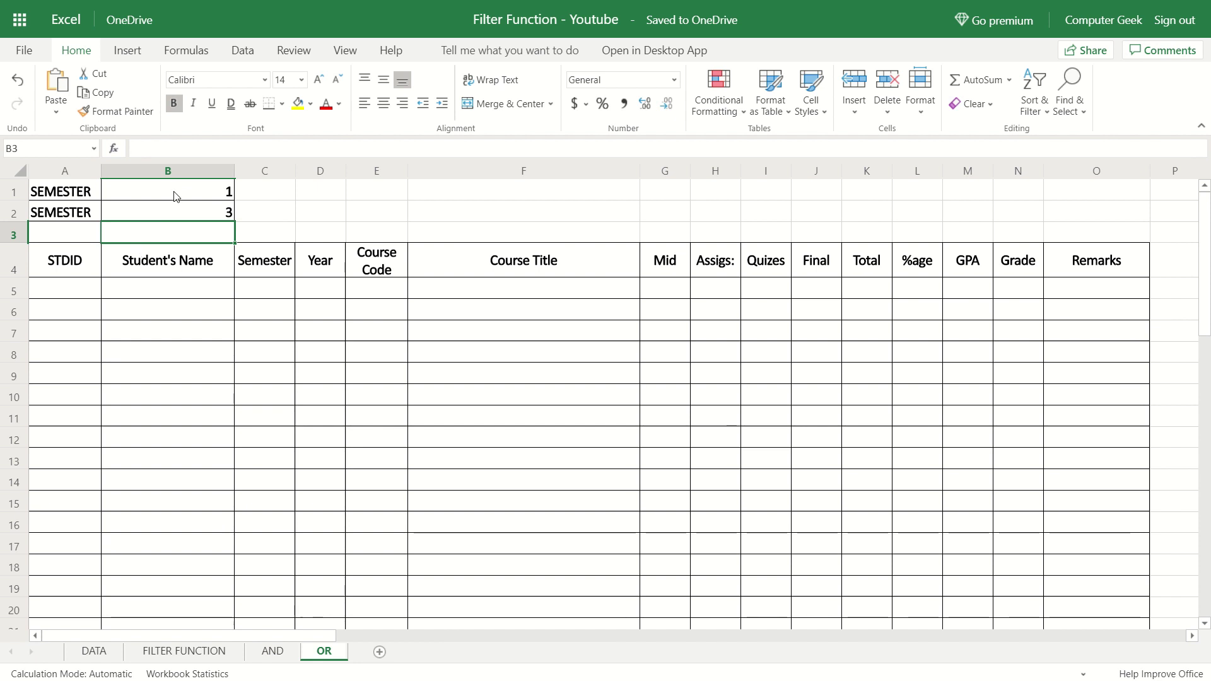
{"action": "left_click", "coordinate": [66, 291]}
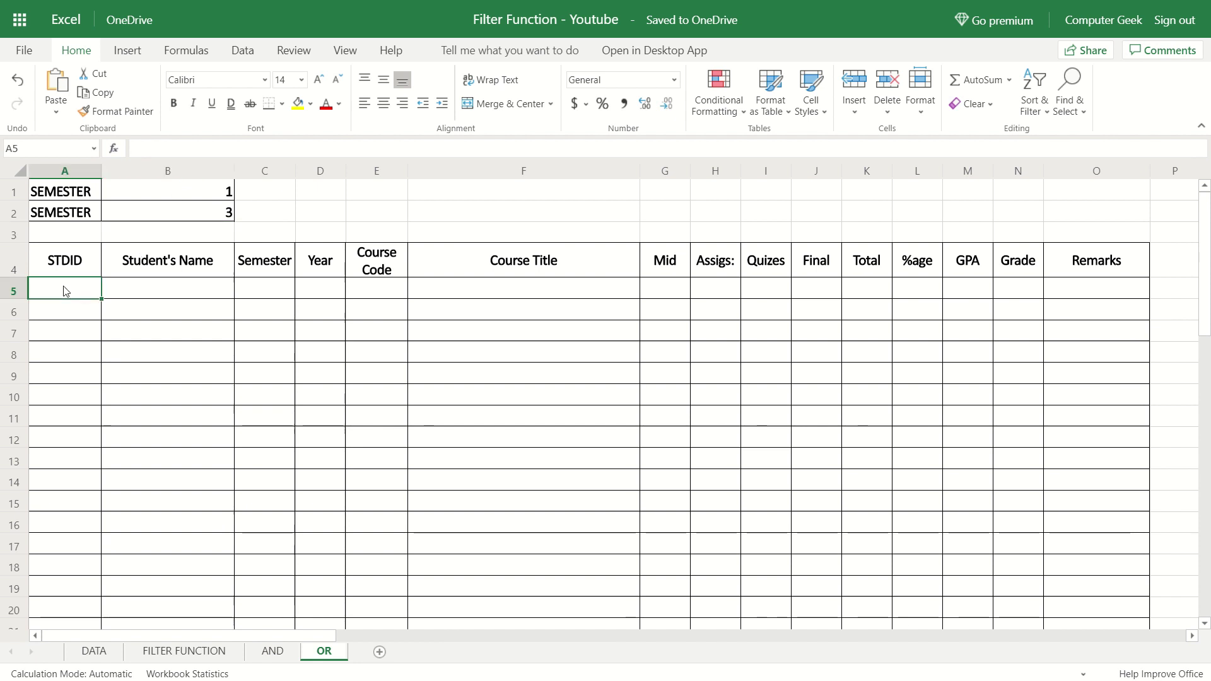
{"action": "type", "text": "=FILTER("}
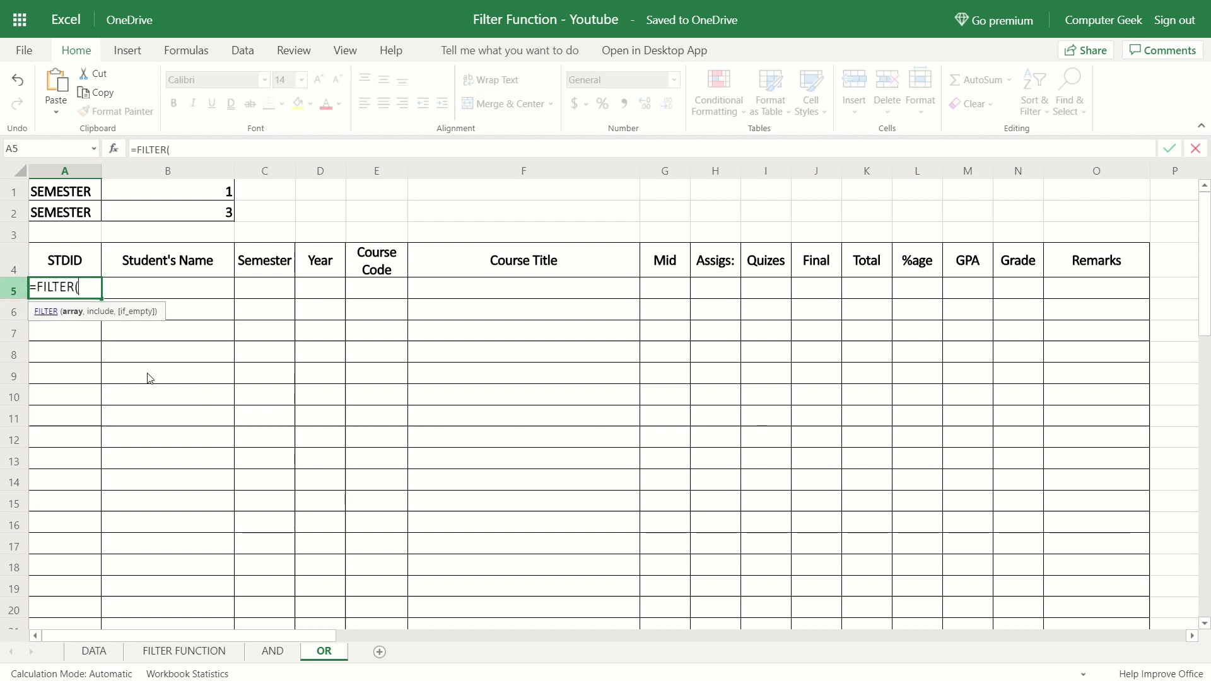
Select DATA!A1:O62 as the FILTER array
{"action": "left_click", "coordinate": [108, 652]}
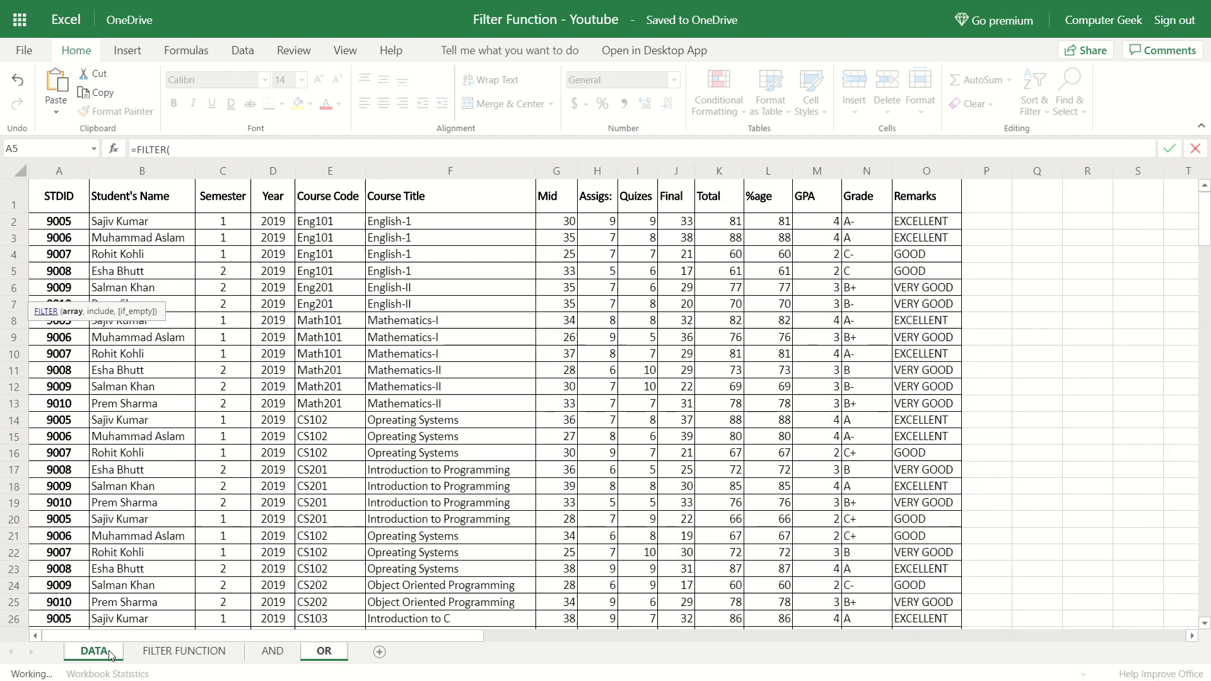
{"action": "left_click", "coordinate": [59, 202]}
{"action": "key", "text": "ctrl+shift+Right"}
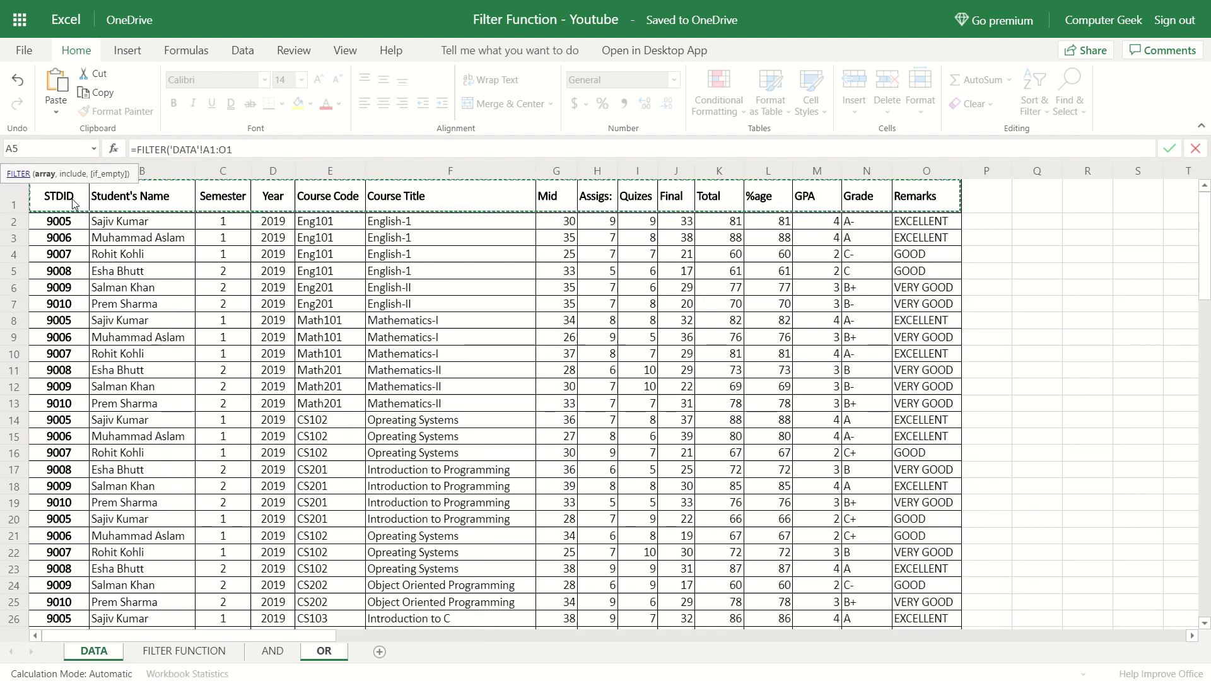
{"action": "key", "text": "ctrl+shift+Down"}
{"action": "scroll", "coordinate": [74, 205], "scroll_direction": "up", "scroll_amount": 2}
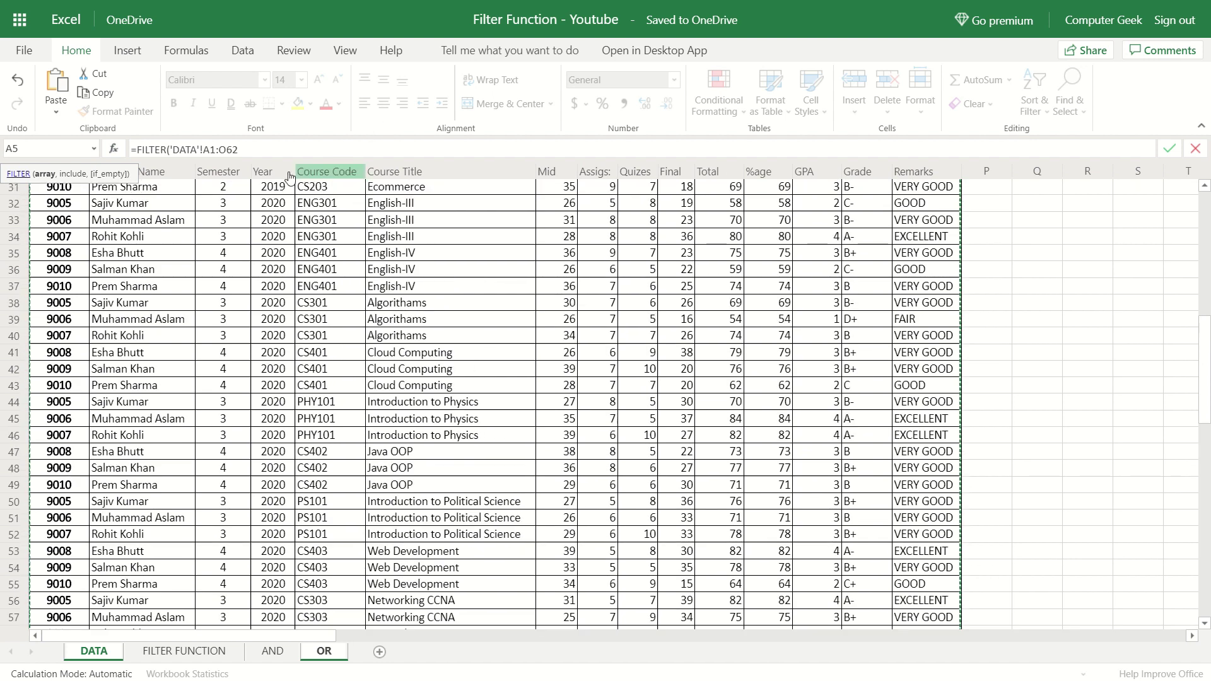
{"action": "scroll", "coordinate": [337, 313], "scroll_direction": "up", "scroll_amount": 3}
{"action": "scroll", "coordinate": [316, 340], "scroll_direction": "up", "scroll_amount": 8}
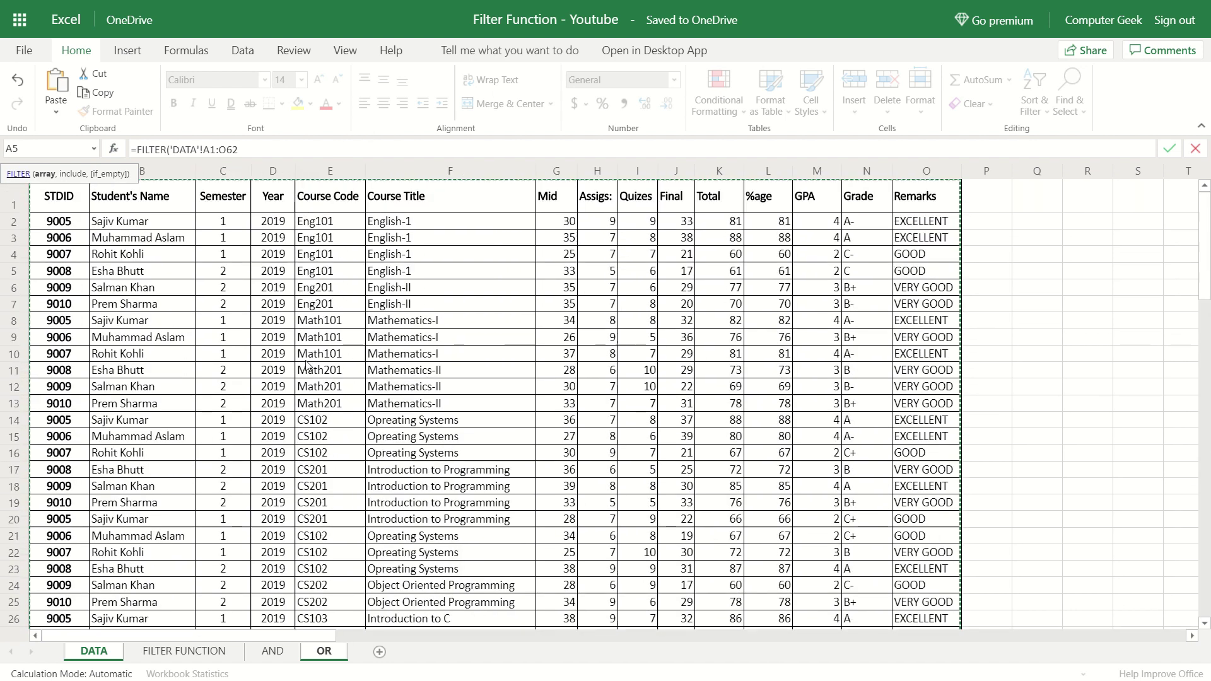
Add DATA!C1:C62, the Semester column, as the include range to compare
{"action": "type", "text": ","}
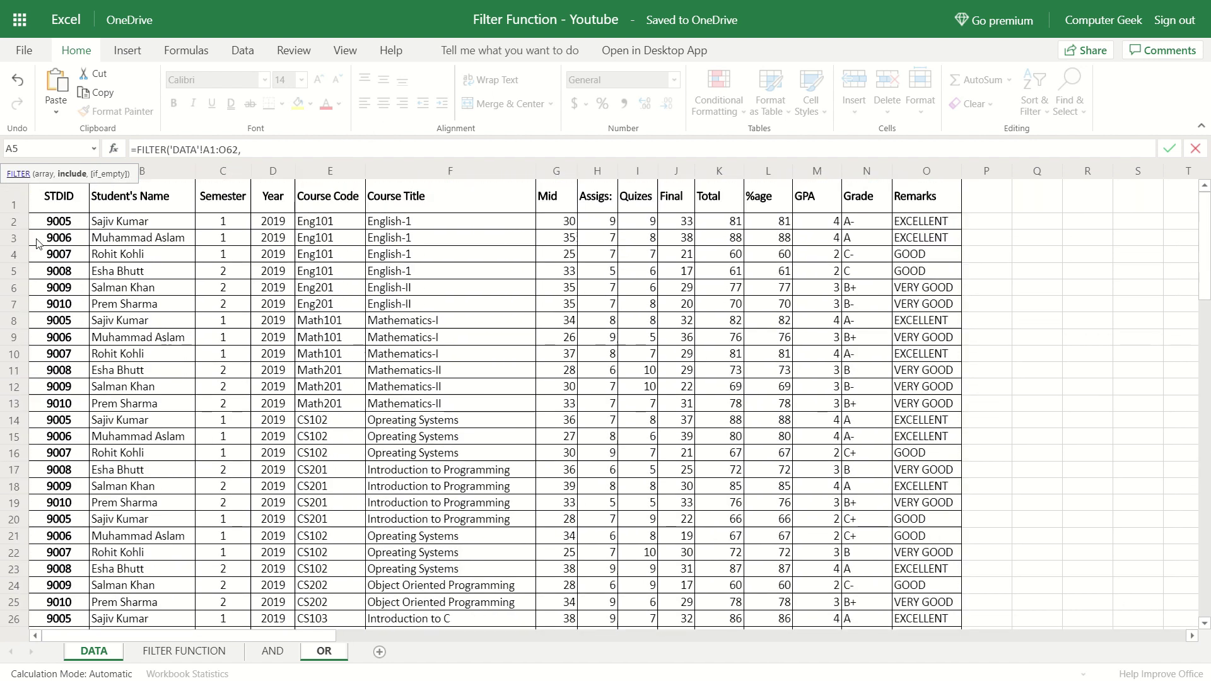
{"action": "left_click_drag", "start_coordinate": [73, 174], "coordinate": [1085, 287]}
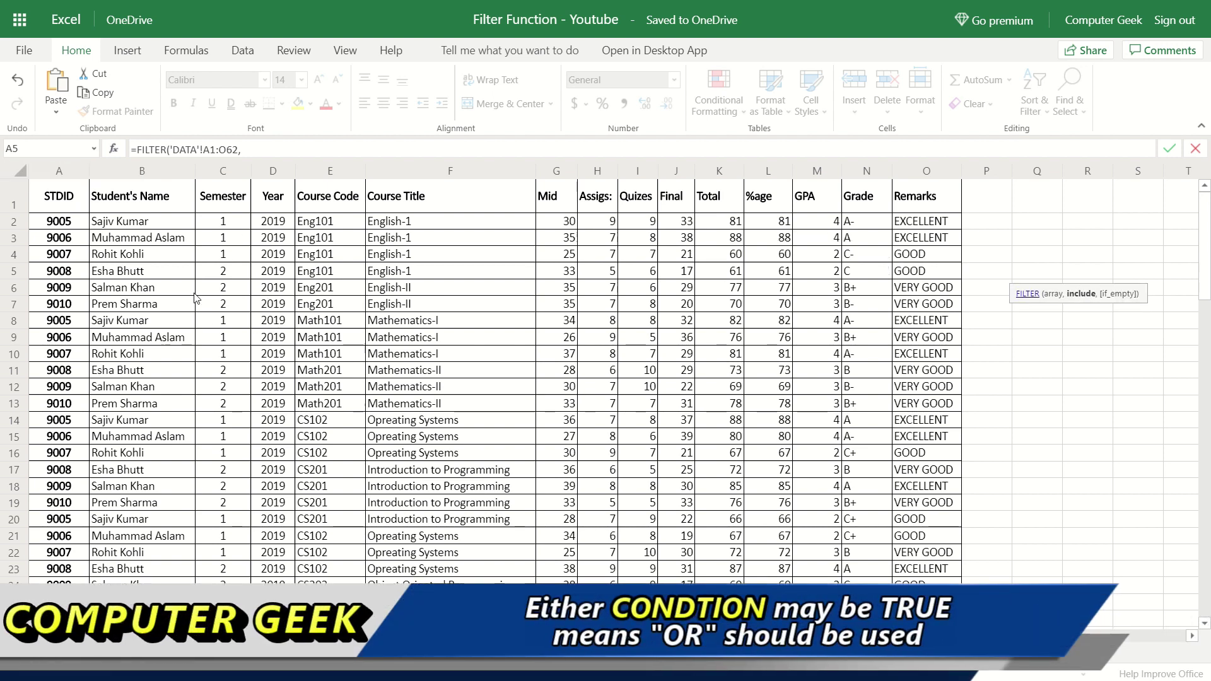
{"action": "left_click", "coordinate": [228, 198]}
{"action": "key", "text": "ctrl+shift+Down"}
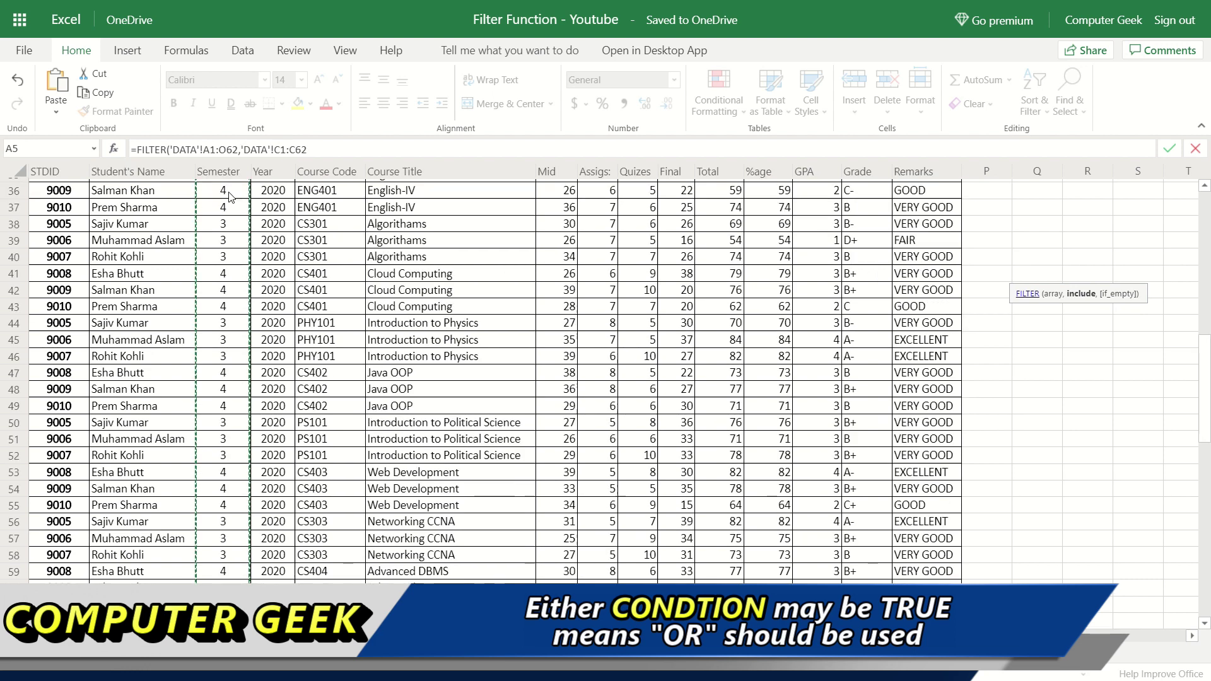
{"action": "left_click", "coordinate": [315, 148]}
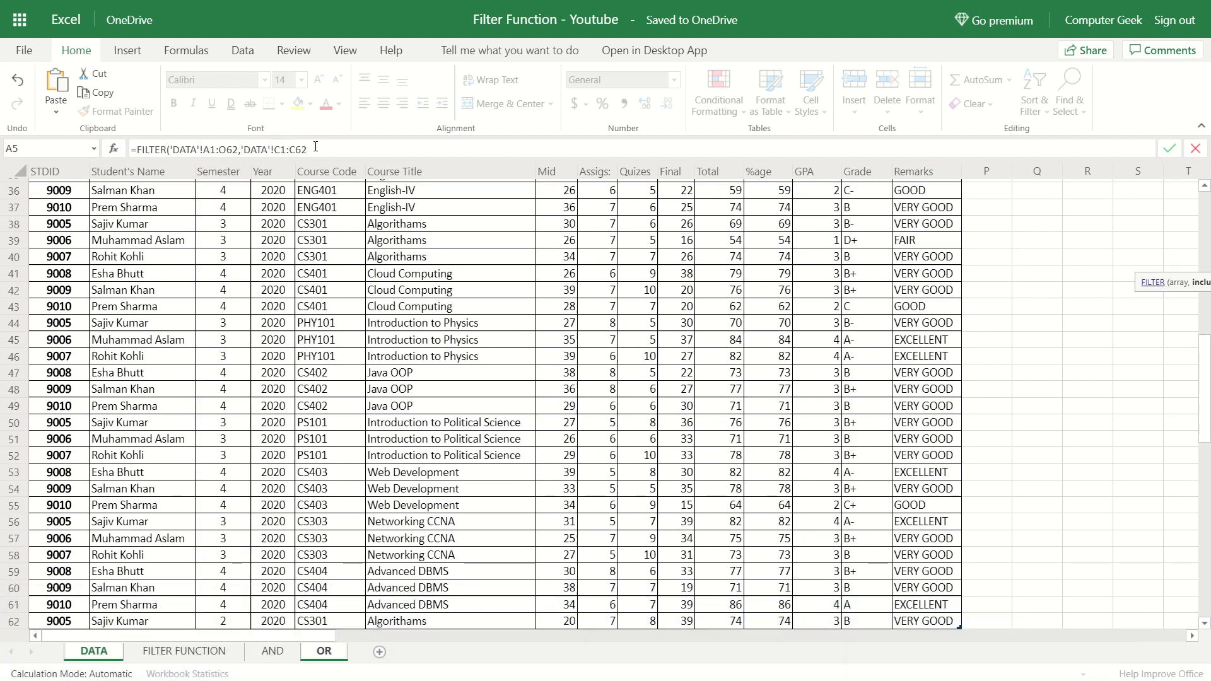
{"action": "left_click", "coordinate": [324, 651]}
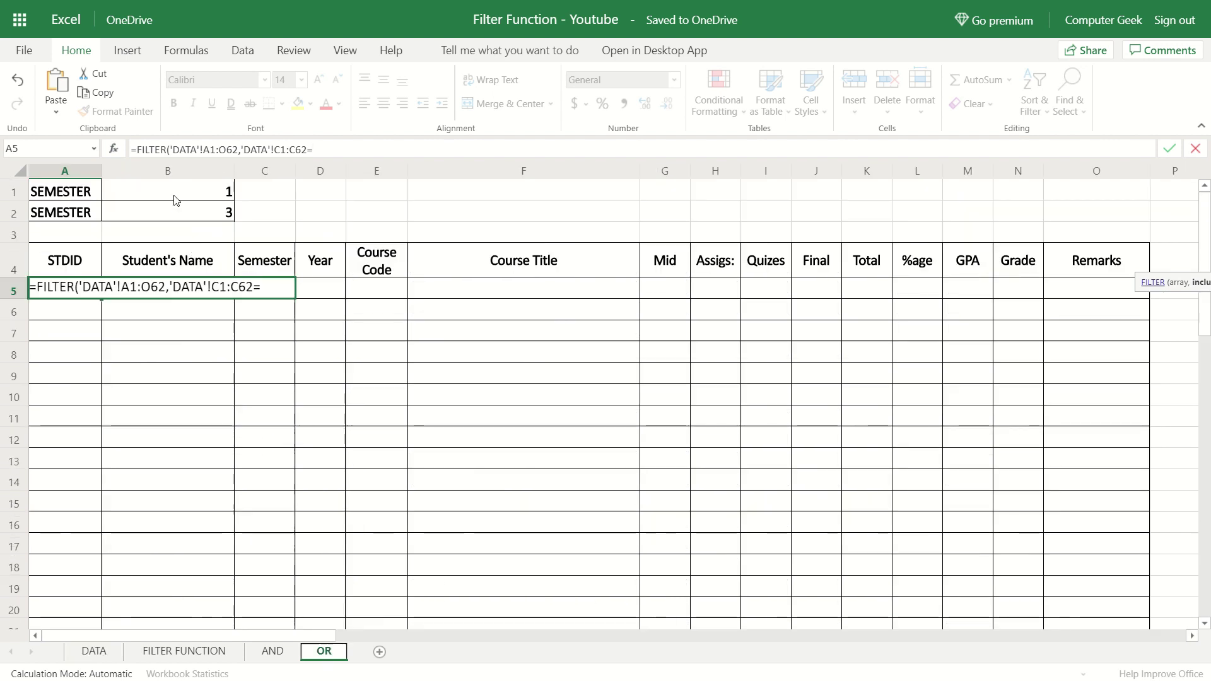
Compare Semester to OR!B1 and wrap that condition in parentheses
{"action": "left_click", "coordinate": [177, 197]}
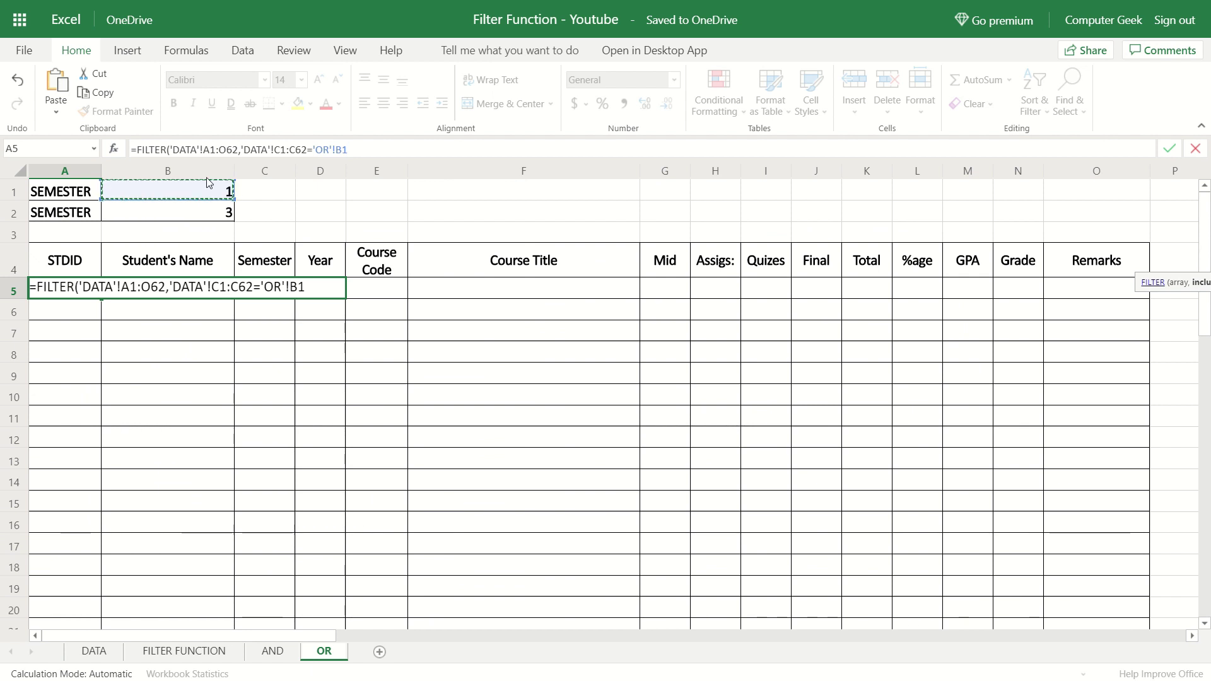
{"action": "left_click", "coordinate": [243, 149]}
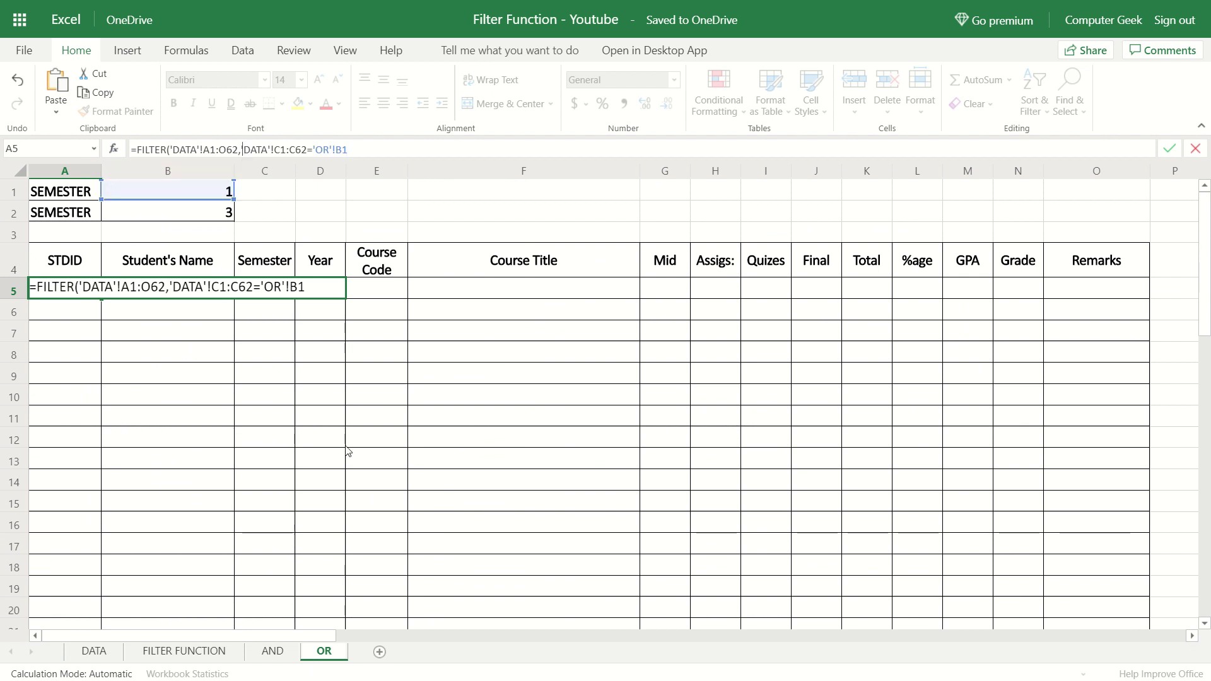
{"action": "type", "text": "("}
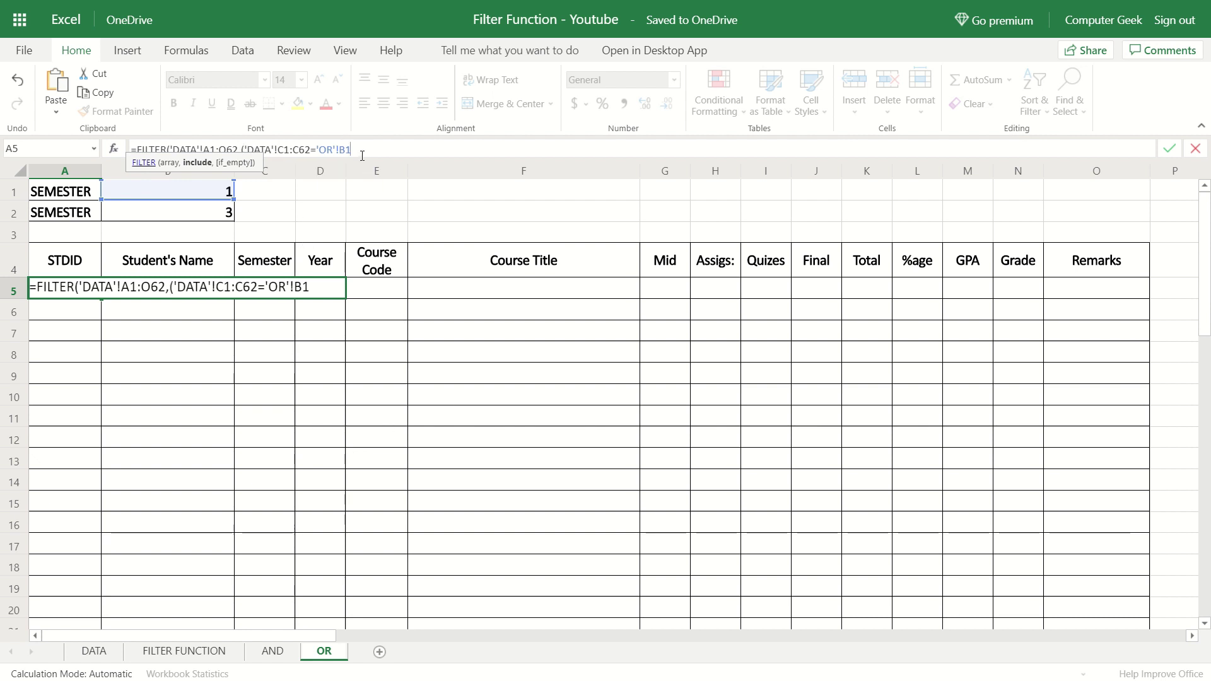
{"action": "type", "text": ")"}
Add a second parenthesised test comparing DATA!C1:C62 against OR!B2
{"action": "left_click", "coordinate": [92, 651]}
{"action": "scroll", "coordinate": [126, 227], "scroll_direction": "up", "scroll_amount": 8}
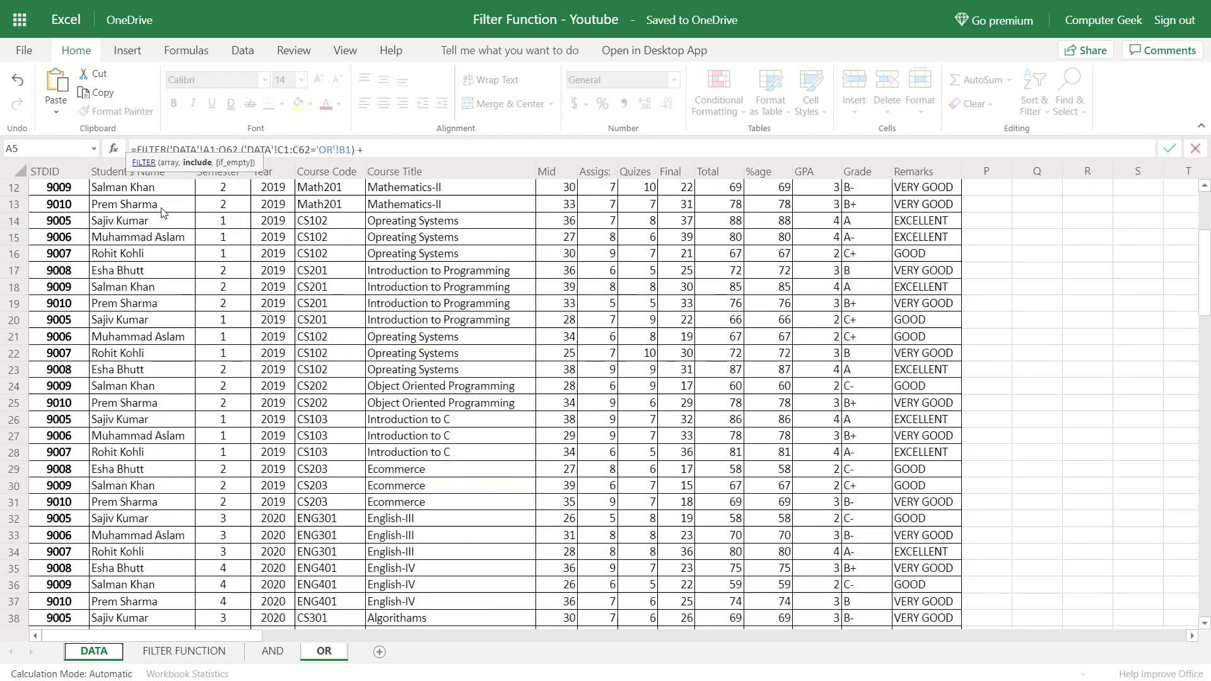
{"action": "scroll", "coordinate": [170, 212], "scroll_direction": "up", "scroll_amount": 4}
{"action": "scroll", "coordinate": [189, 211], "scroll_direction": "up", "scroll_amount": 1}
{"action": "left_click", "coordinate": [208, 208]}
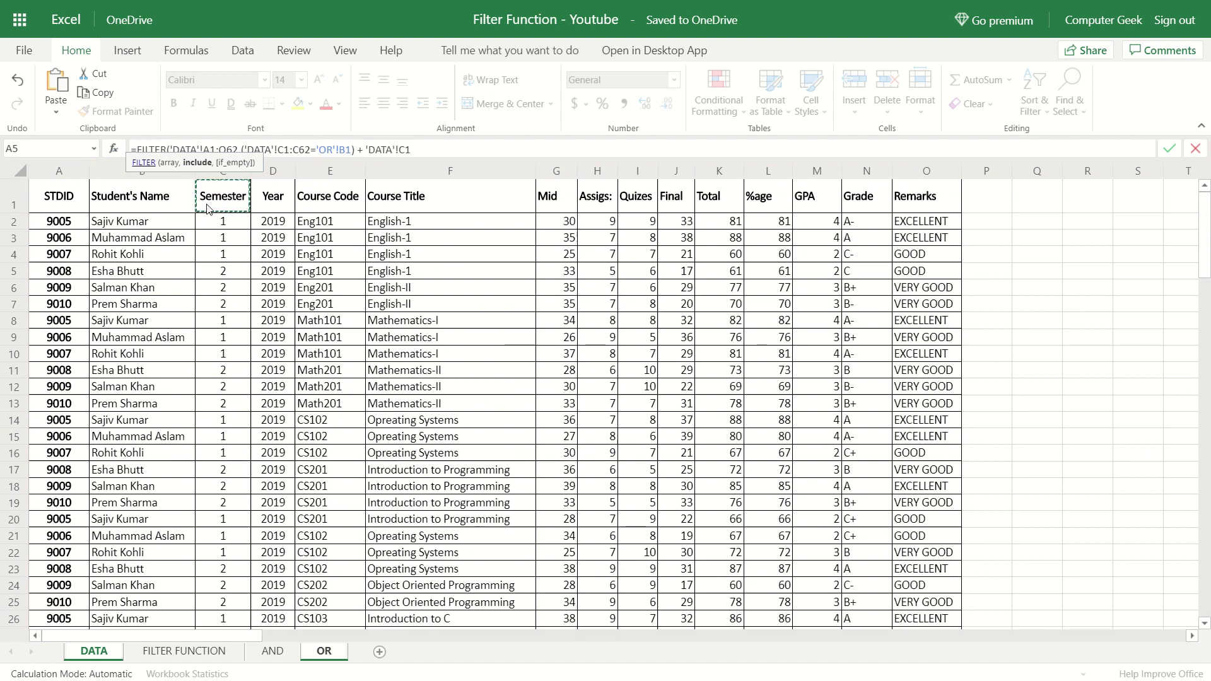
{"action": "left_click_drag", "start_coordinate": [208, 208], "coordinate": [233, 644]}
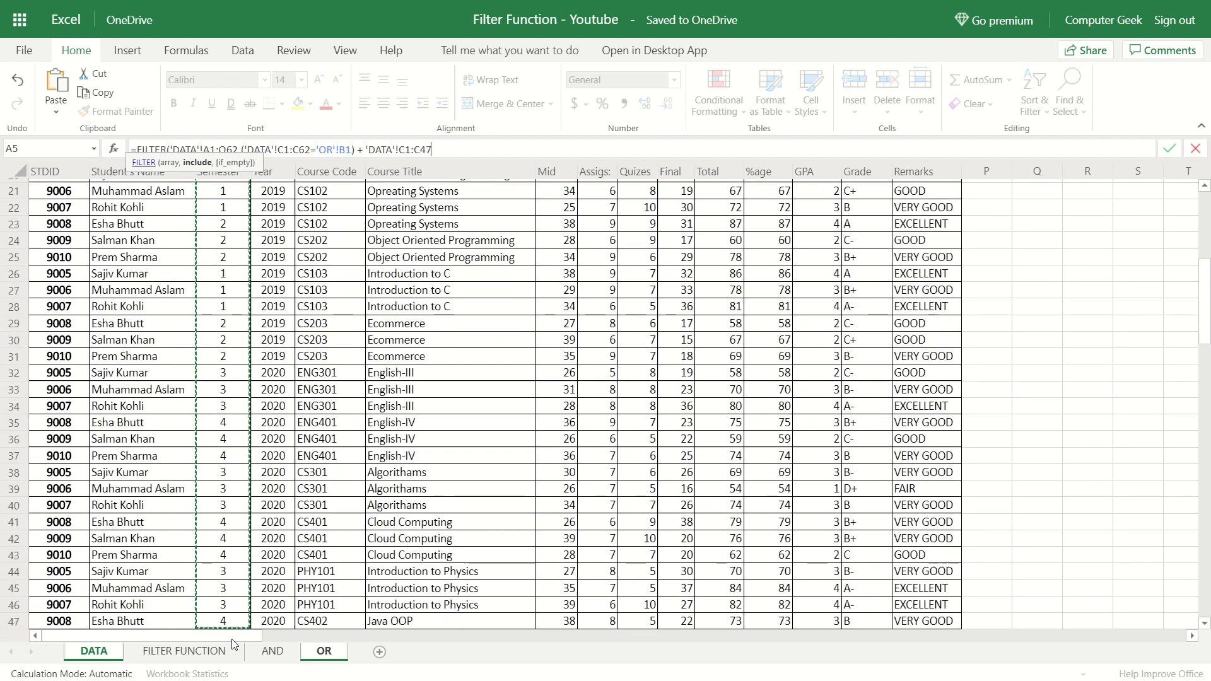
{"action": "left_click_drag", "start_coordinate": [233, 643], "coordinate": [234, 504]}
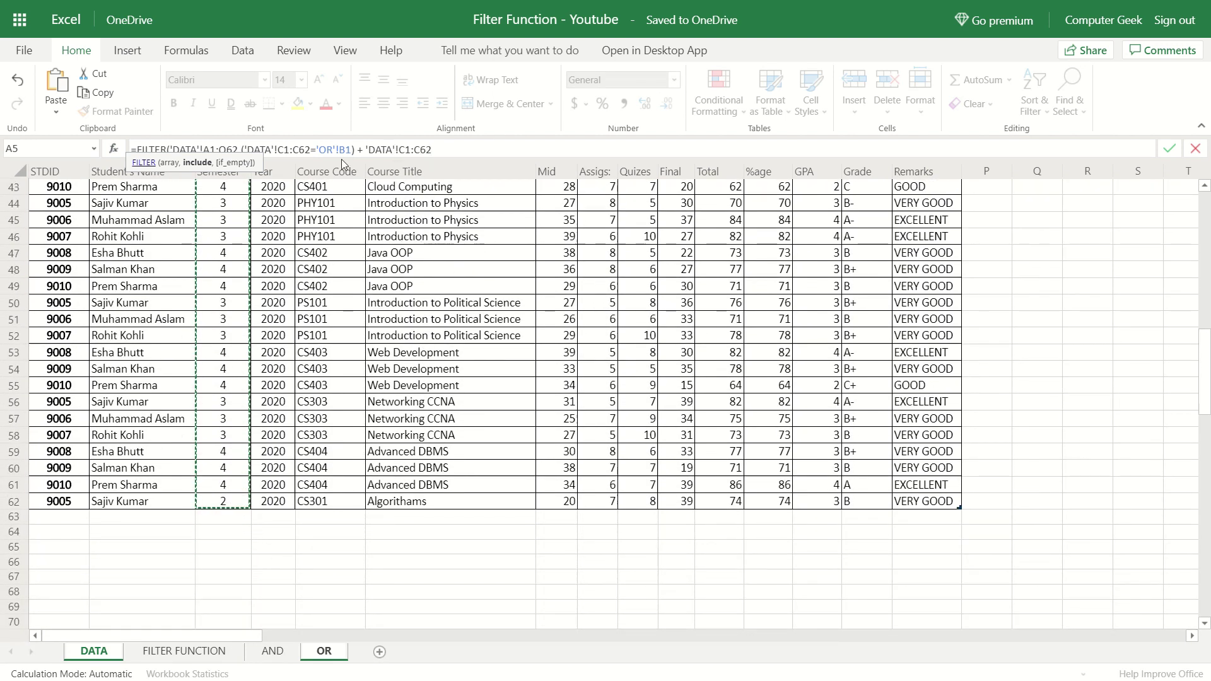
{"action": "left_click", "coordinate": [366, 149]}
{"action": "type", "text": "("}
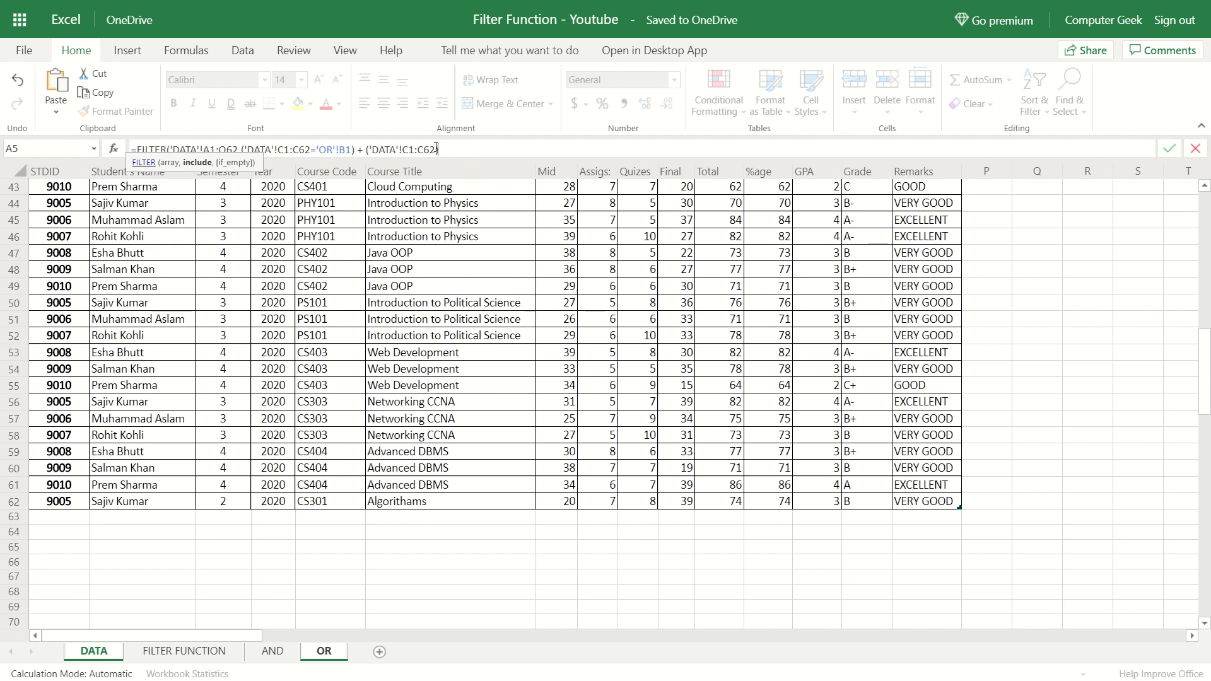
{"action": "type", "text": "="}
{"action": "left_click", "coordinate": [318, 653]}
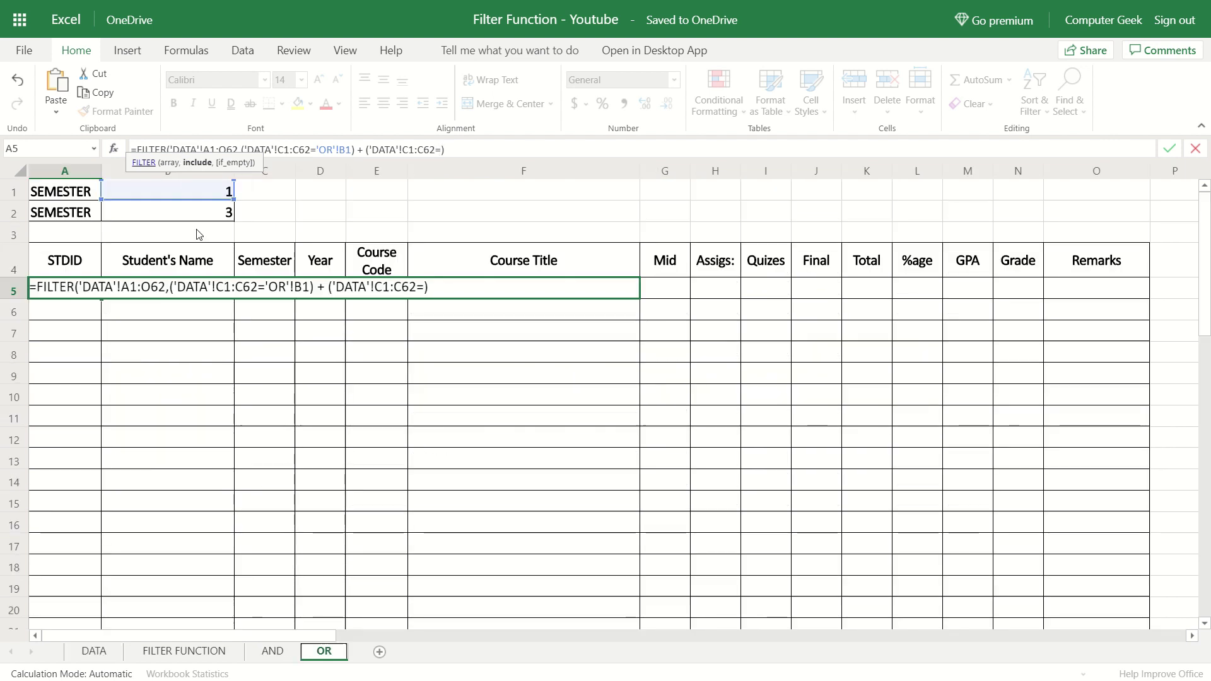
{"action": "left_click", "coordinate": [198, 215]}
Close the second condition, add the "NOT VALUE" fallback and commit the formula
{"action": "left_click", "coordinate": [475, 151]}
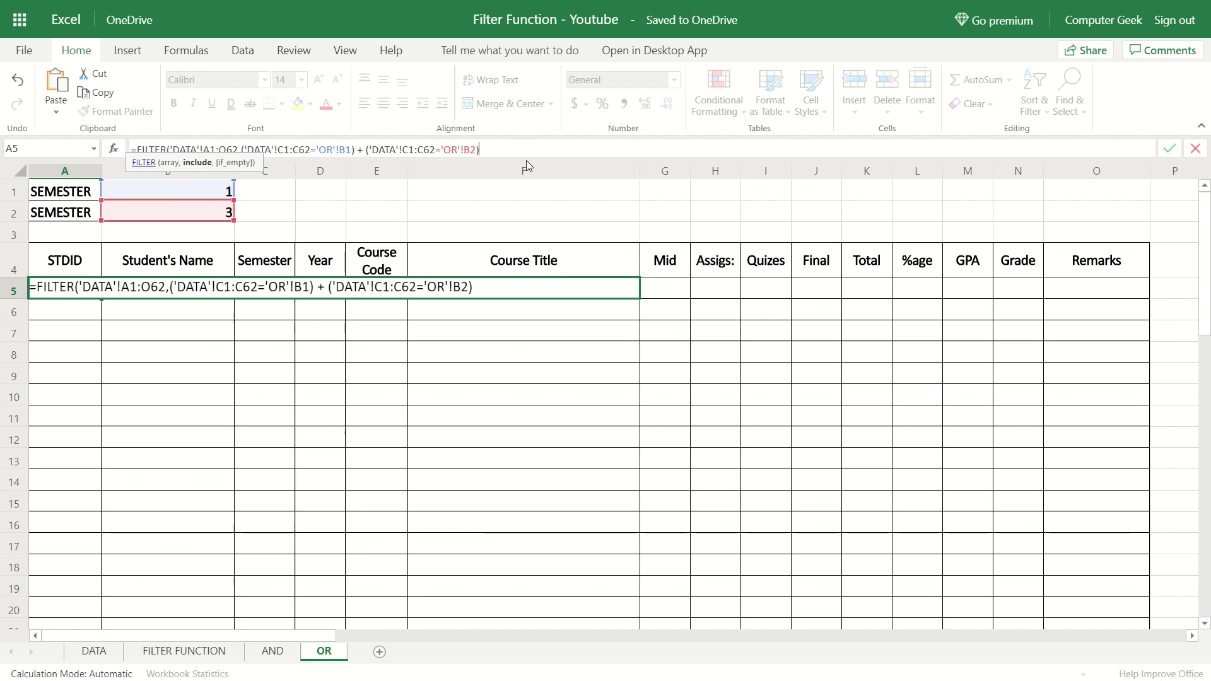
{"action": "type", "text": ","}
{"action": "type", "text": "n"}
{"action": "type", "text": "NOT"}
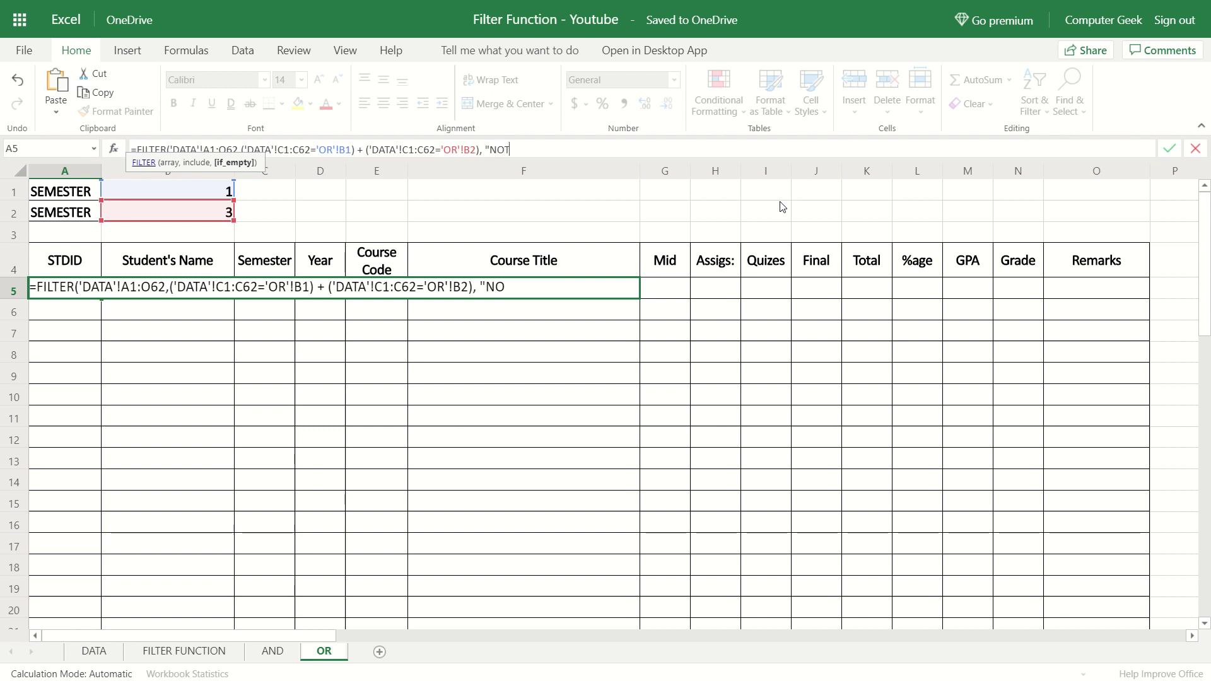
{"action": "type", "text": " DATA"}
{"action": "key", "text": "BackSpace"}
{"action": "key", "text": "BackSpace"}
{"action": "key", "text": "BackSpace"}
{"action": "key", "text": "BackSpace"}
{"action": "type", "text": "VALUE\")"}
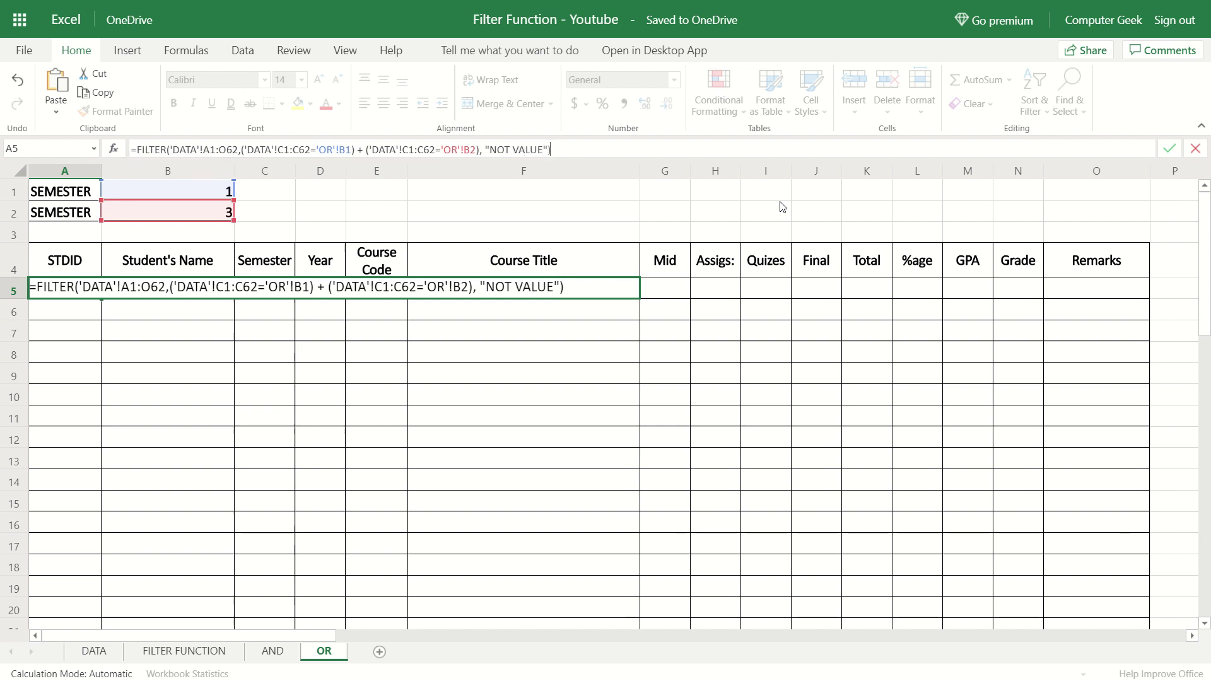
{"action": "key", "text": "Return"}
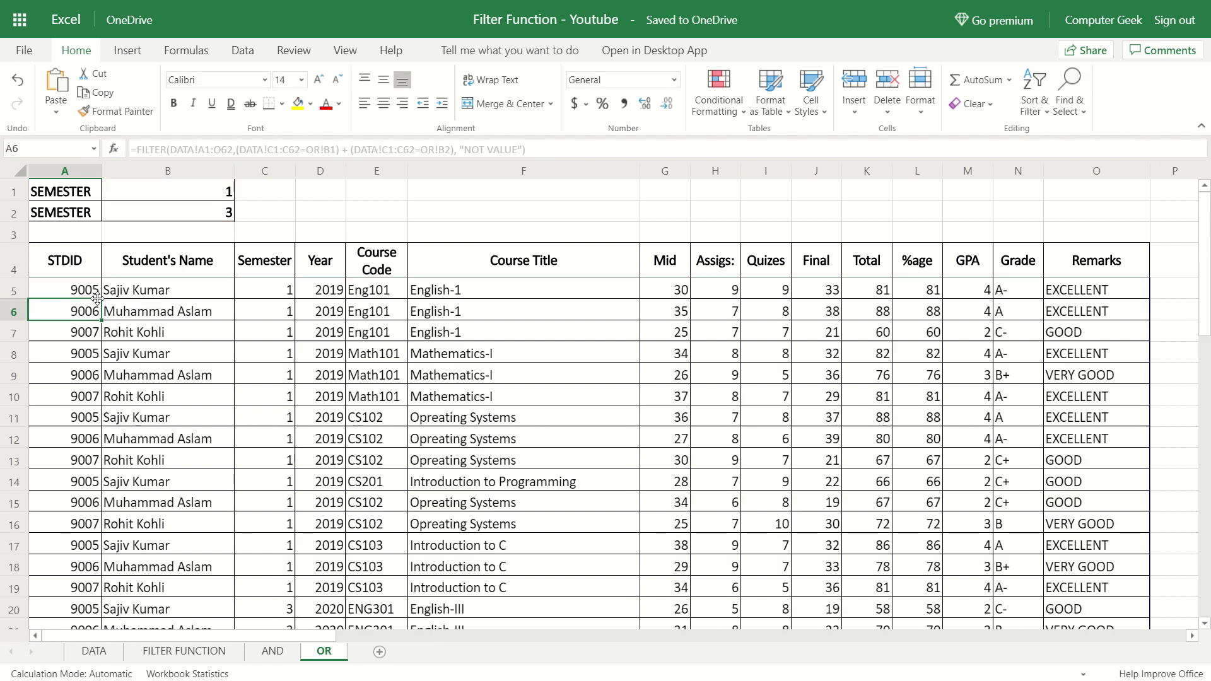
Set semester 4 in B1 and 2 in B2, then scroll through the filtered rows
{"action": "scroll", "coordinate": [296, 346], "scroll_direction": "down", "scroll_amount": 2}
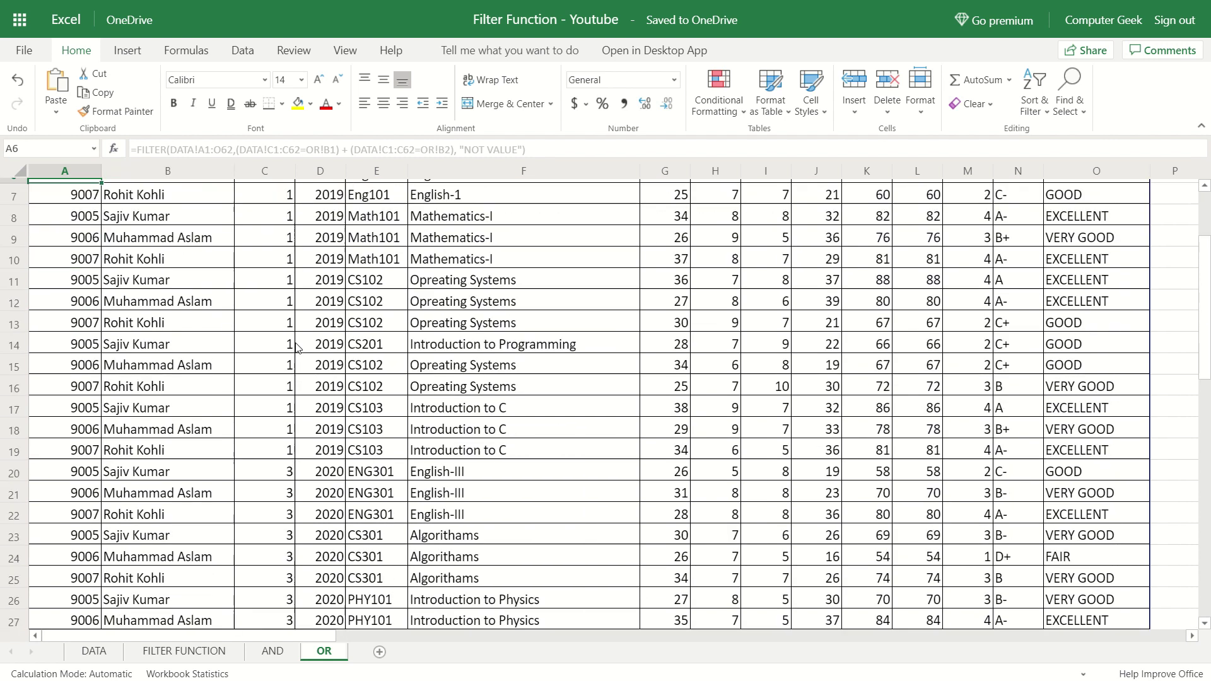
{"action": "scroll", "coordinate": [295, 347], "scroll_direction": "down", "scroll_amount": 2}
{"action": "scroll", "coordinate": [287, 381], "scroll_direction": "down", "scroll_amount": 5}
{"action": "scroll", "coordinate": [287, 384], "scroll_direction": "up", "scroll_amount": 6}
{"action": "scroll", "coordinate": [288, 381], "scroll_direction": "up", "scroll_amount": 2}
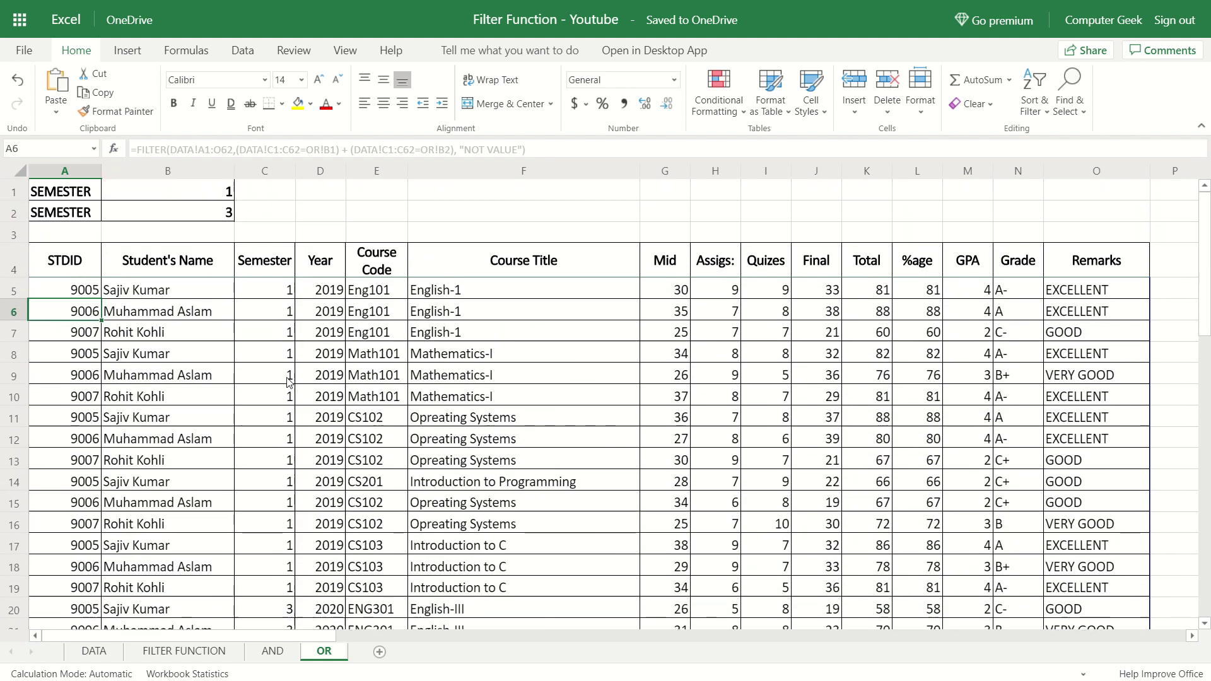
{"action": "left_click", "coordinate": [189, 196]}
{"action": "type", "text": "4"}
{"action": "key", "text": "Return"}
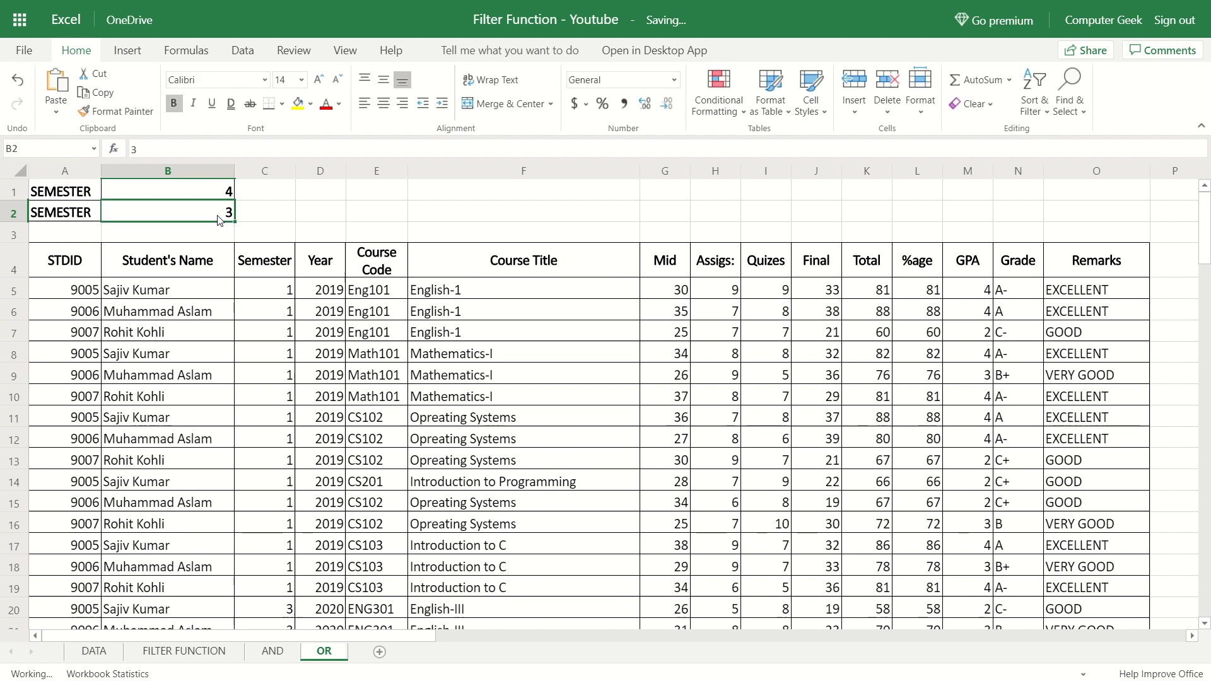
{"action": "type", "text": "2"}
{"action": "key", "text": "Return"}
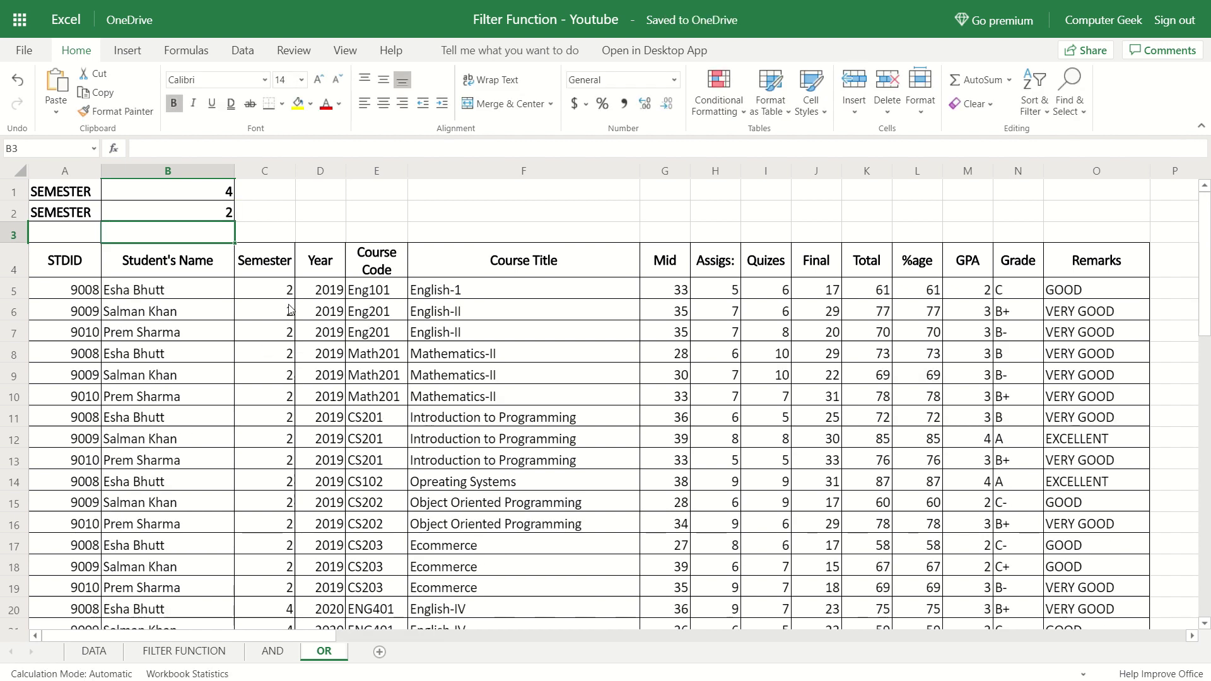
{"action": "scroll", "coordinate": [290, 310], "scroll_direction": "down", "scroll_amount": 3}
{"action": "scroll", "coordinate": [290, 315], "scroll_direction": "down", "scroll_amount": 4}
{"action": "scroll", "coordinate": [290, 346], "scroll_direction": "up", "scroll_amount": 6}
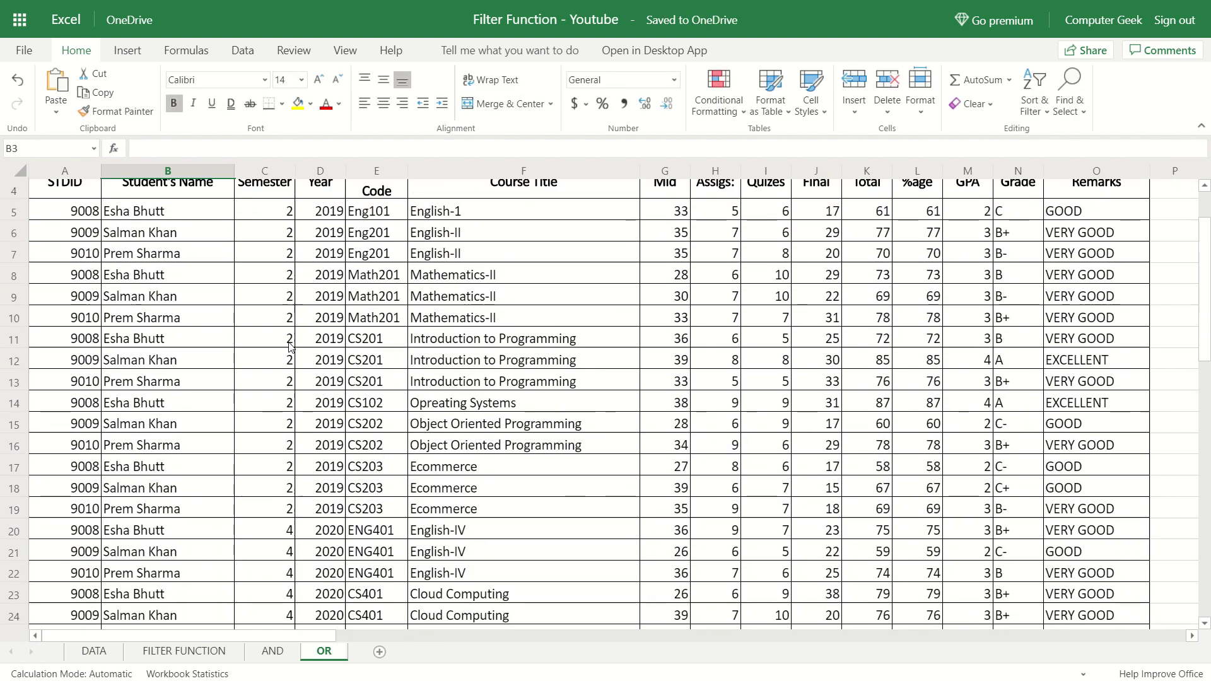
{"action": "scroll", "coordinate": [290, 346], "scroll_direction": "up", "scroll_amount": 2}
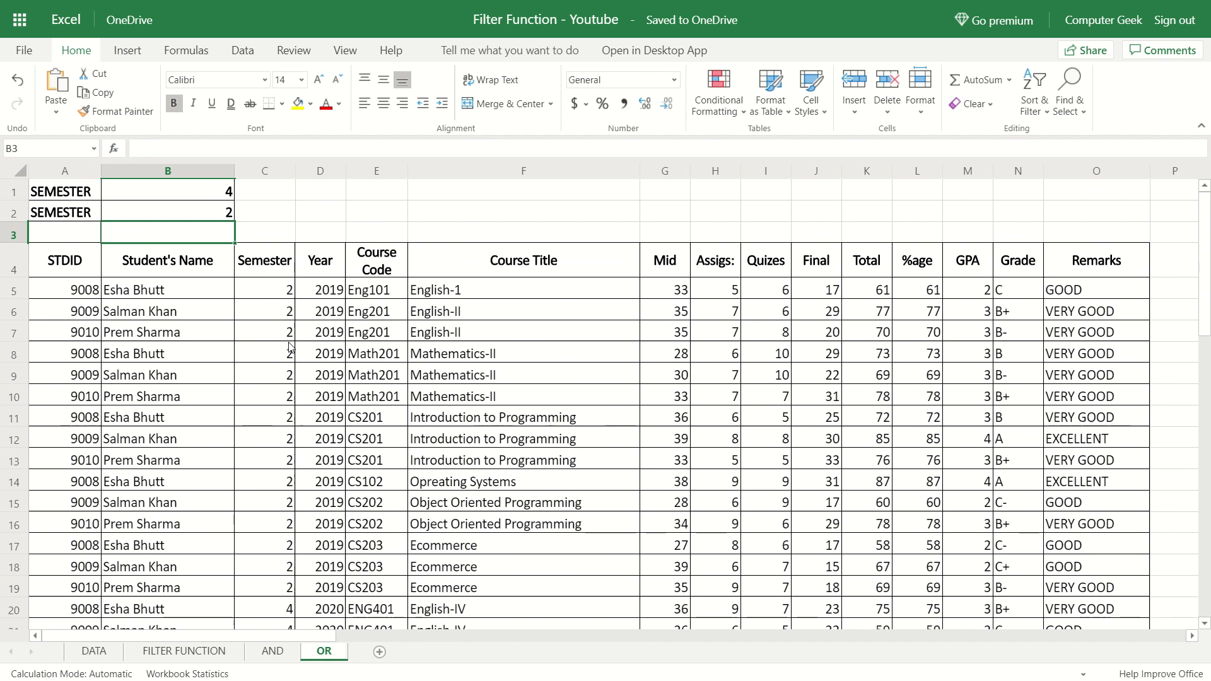